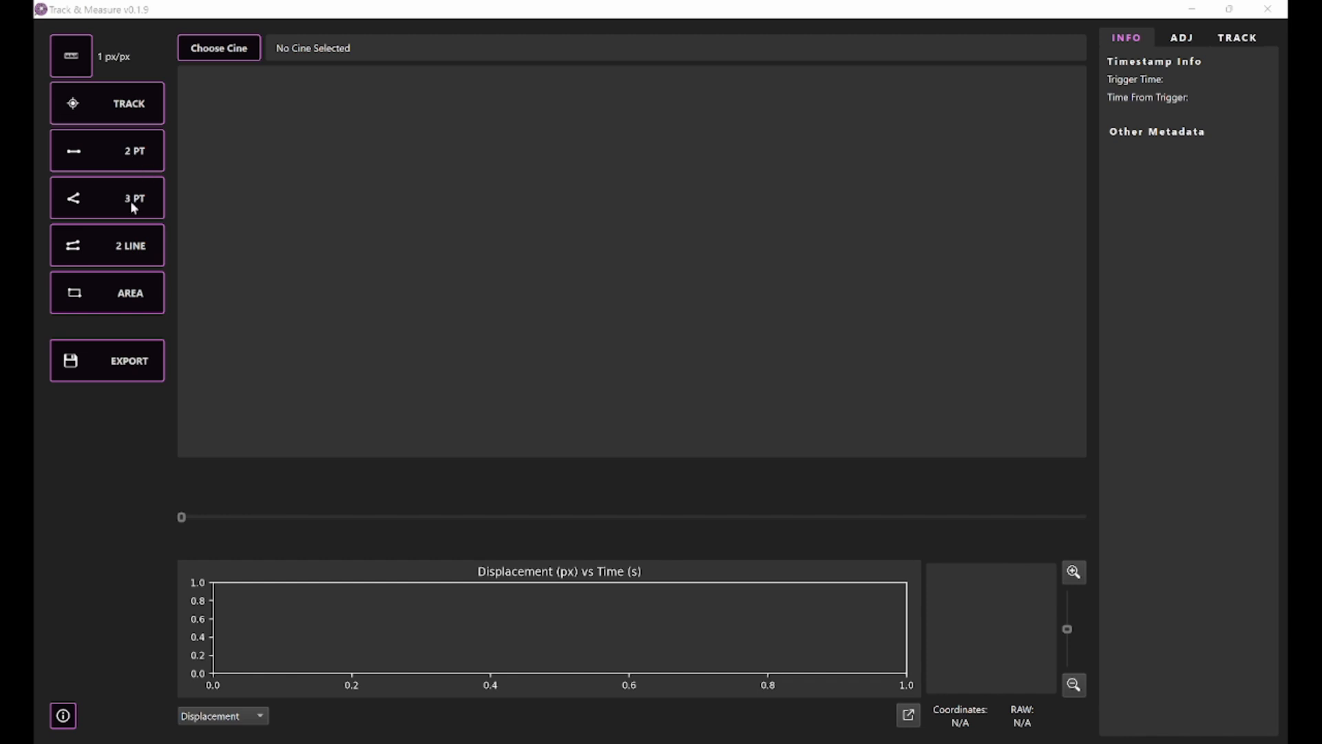
# Step: Open the CellPhone_Drop_16bpp.cine file from the Desktop and scrub through the footage to frame -2259
pyautogui.click(218, 49)
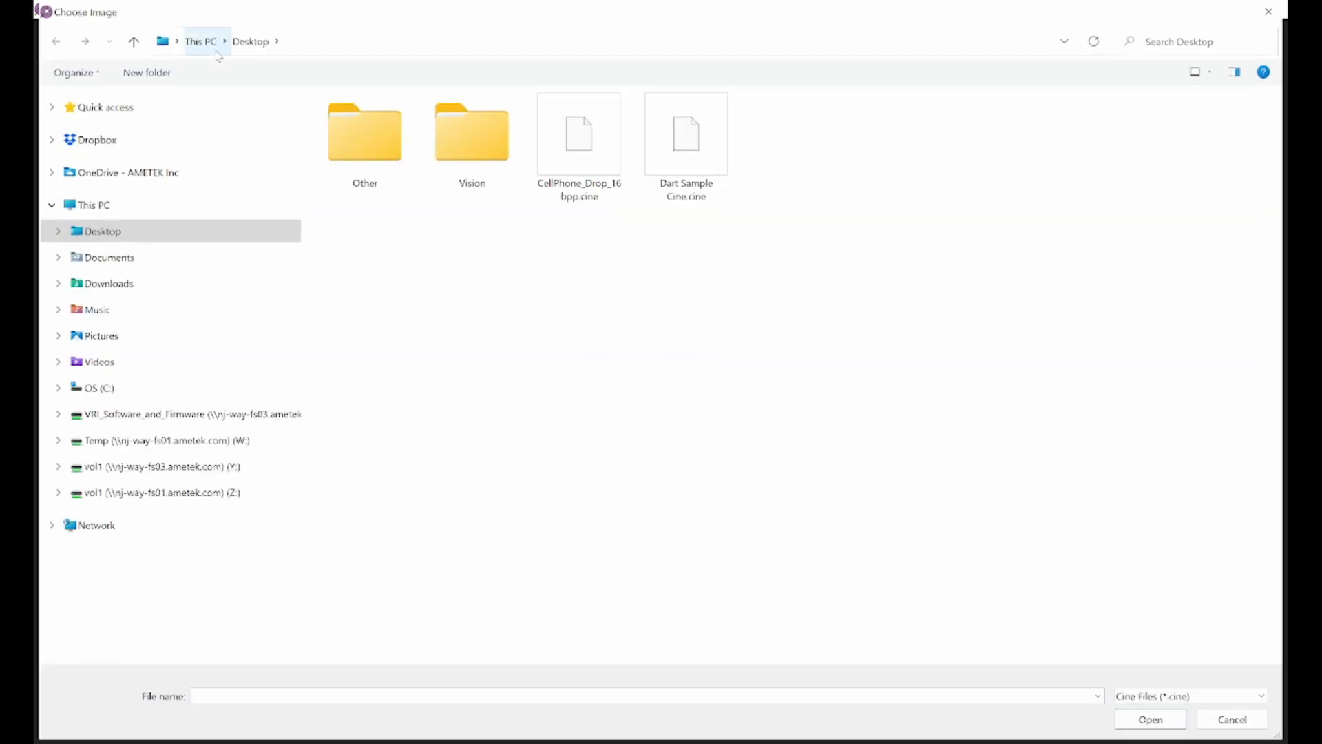
pyautogui.doubleClick(568, 141)
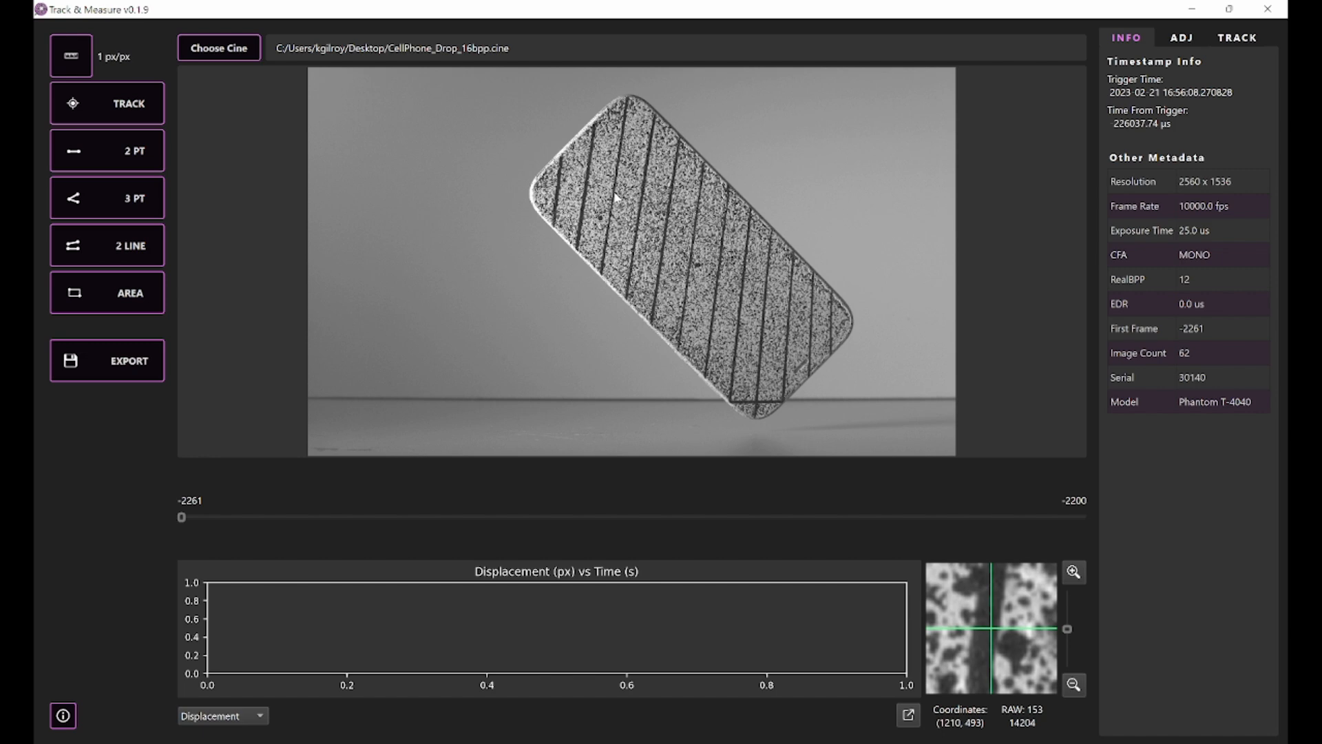
pyautogui.moveTo(482, 517); pyautogui.dragTo(211, 535)
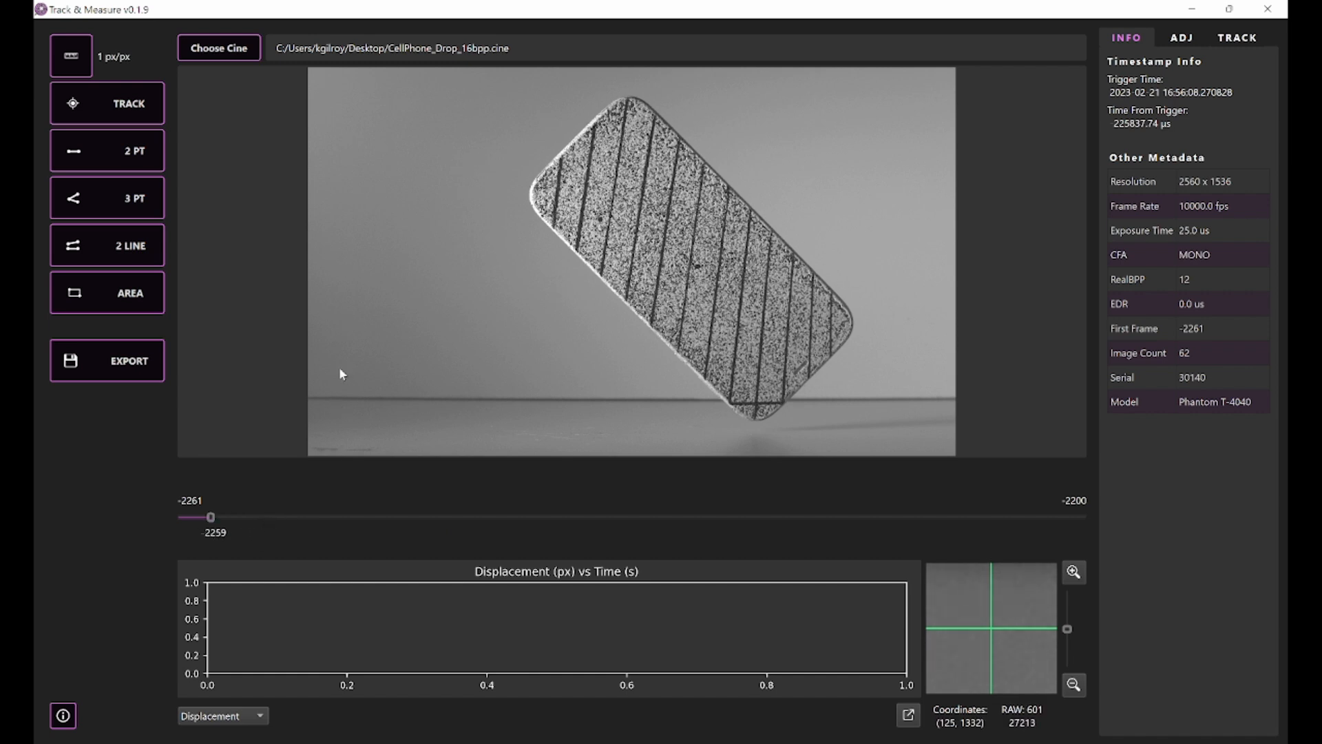
# Step: Mark the two ends of the calibration scale across the phone's short width near its lower end
pyautogui.click(76, 61)
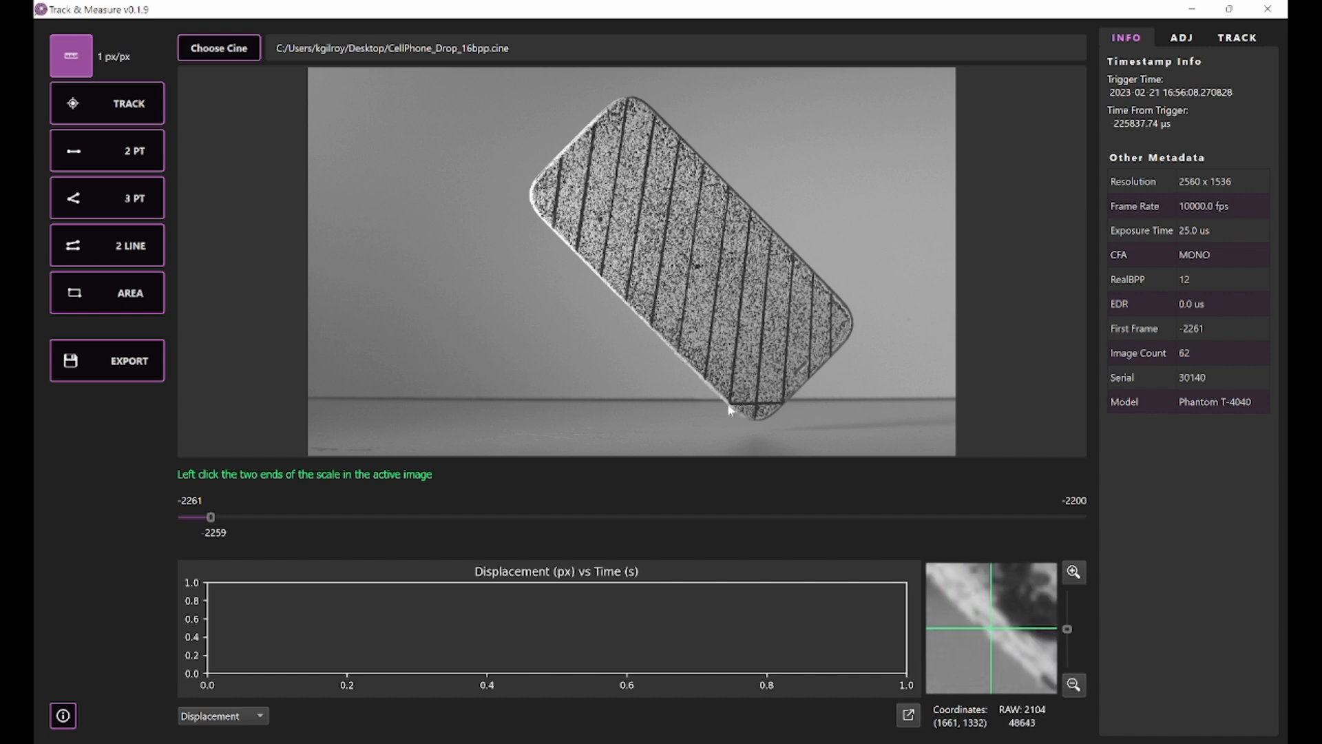
pyautogui.press('Down')
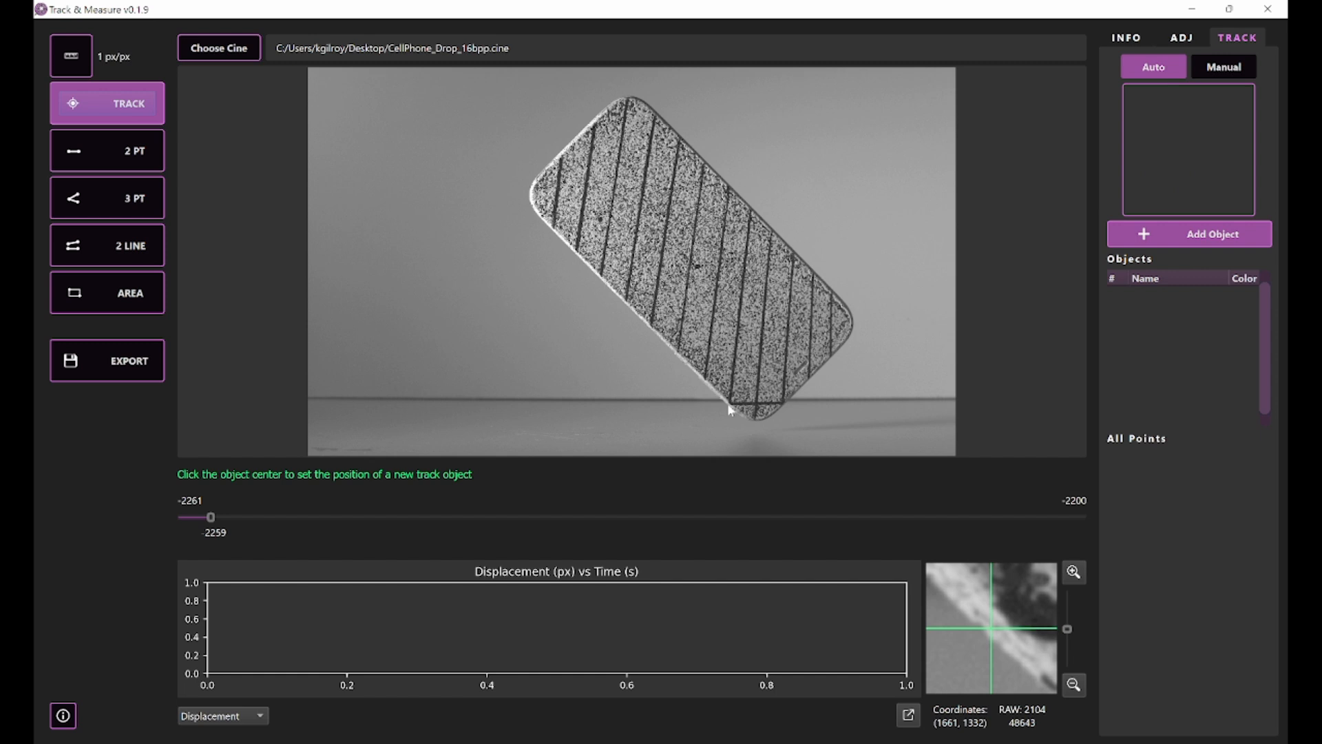
pyautogui.click(66, 58)
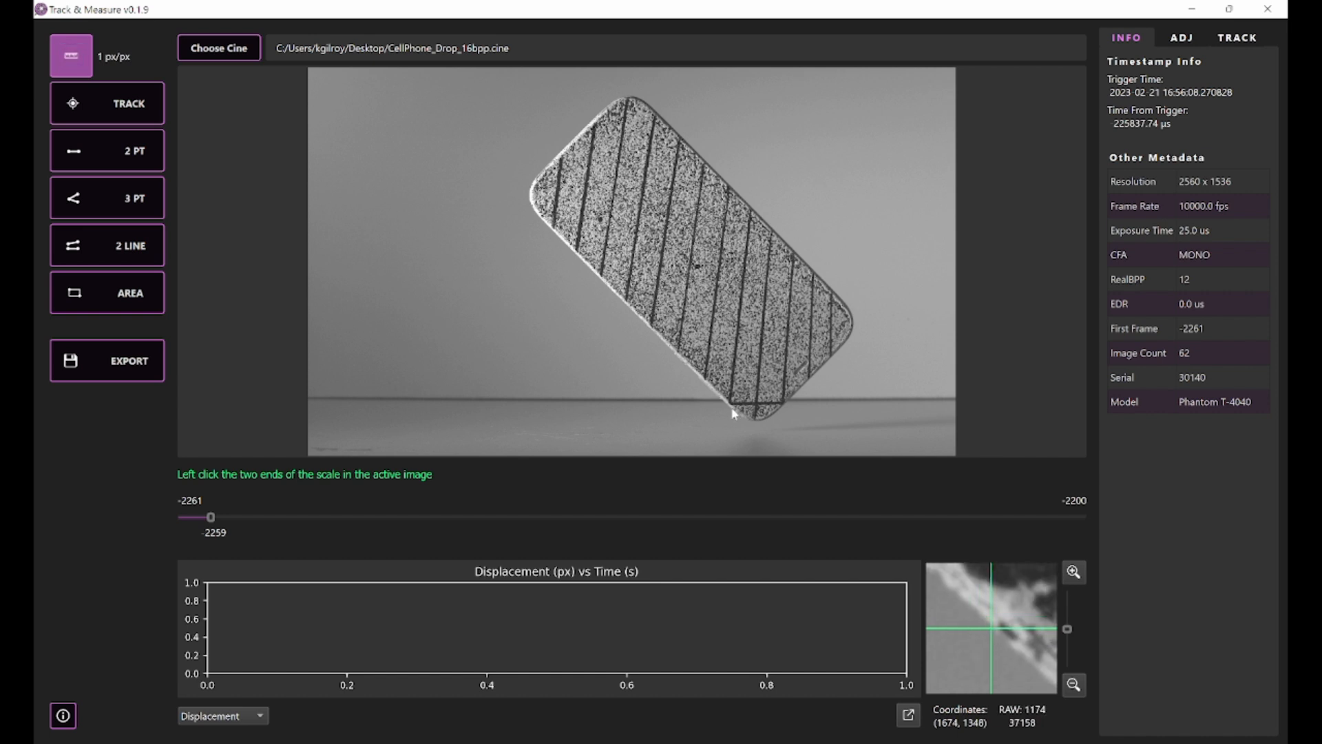
pyautogui.click(840, 301)
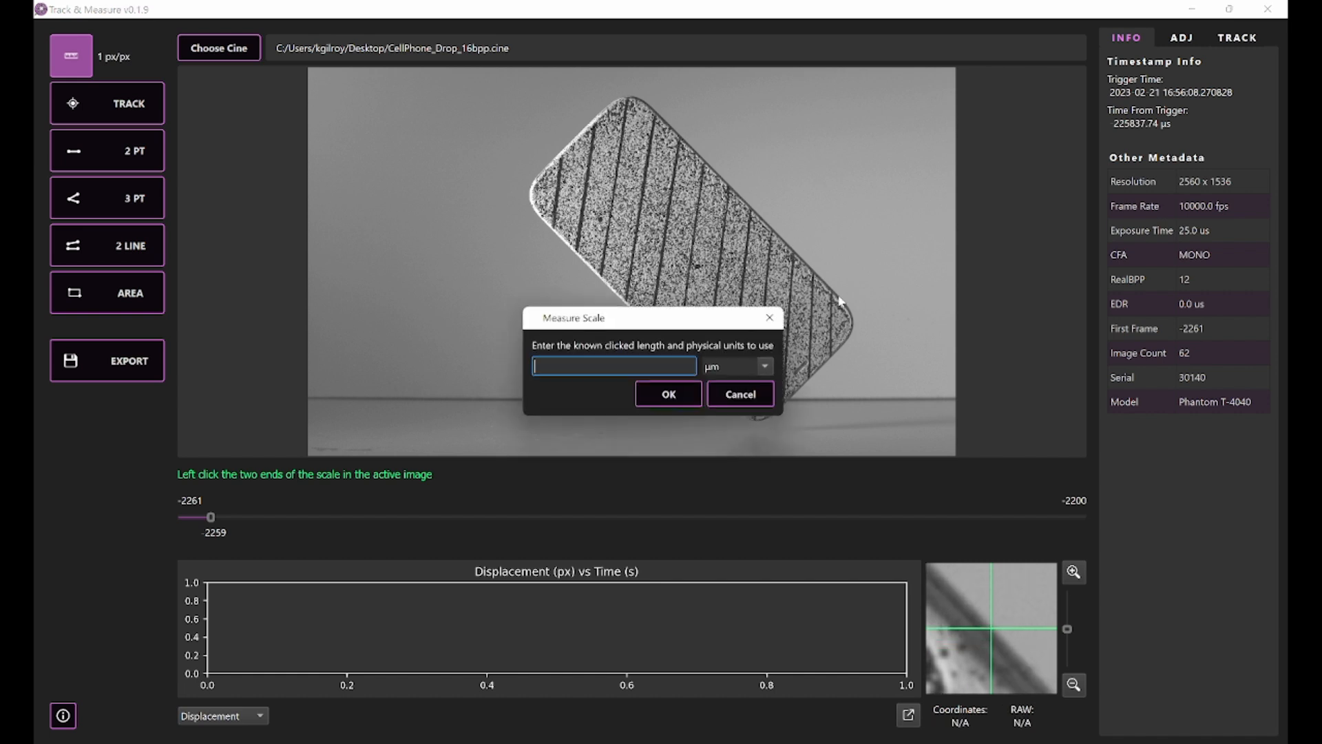
# Step: Set the known scale length to 2 in and apply the calibration
pyautogui.click(767, 366)
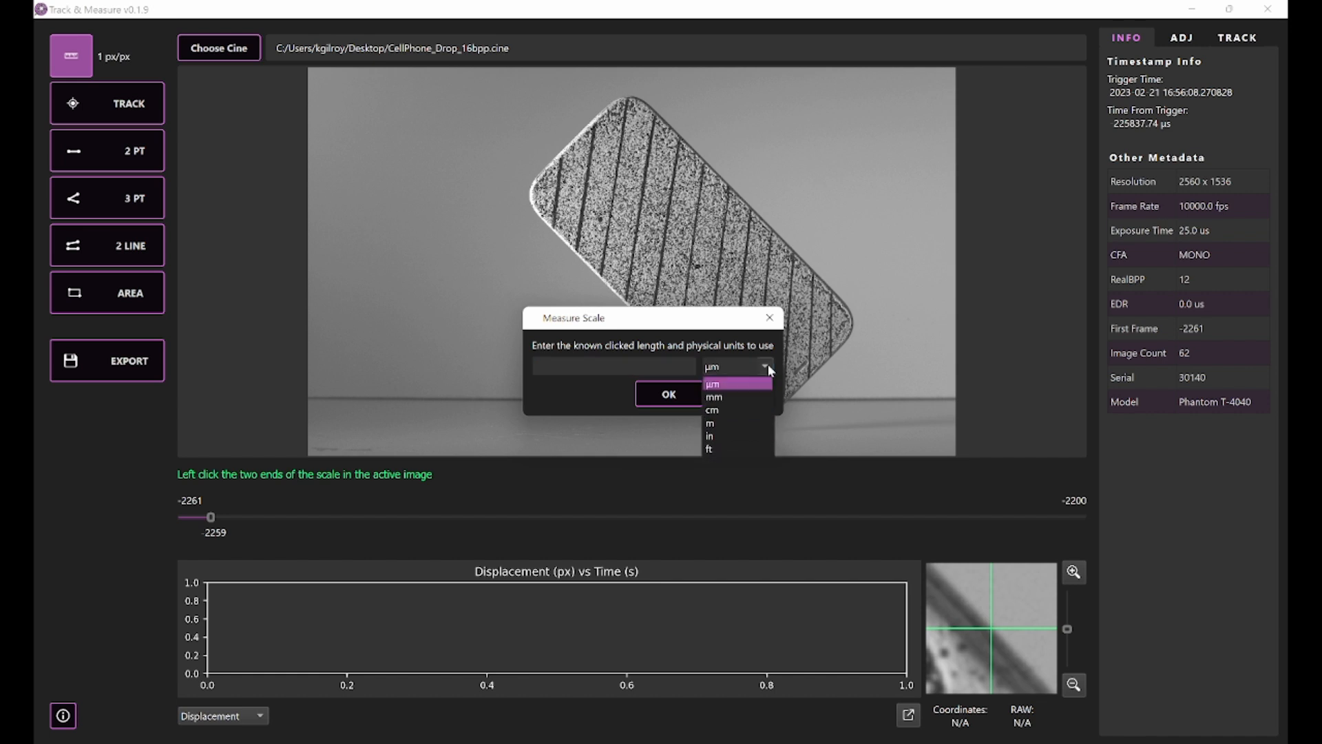
pyautogui.click(735, 434)
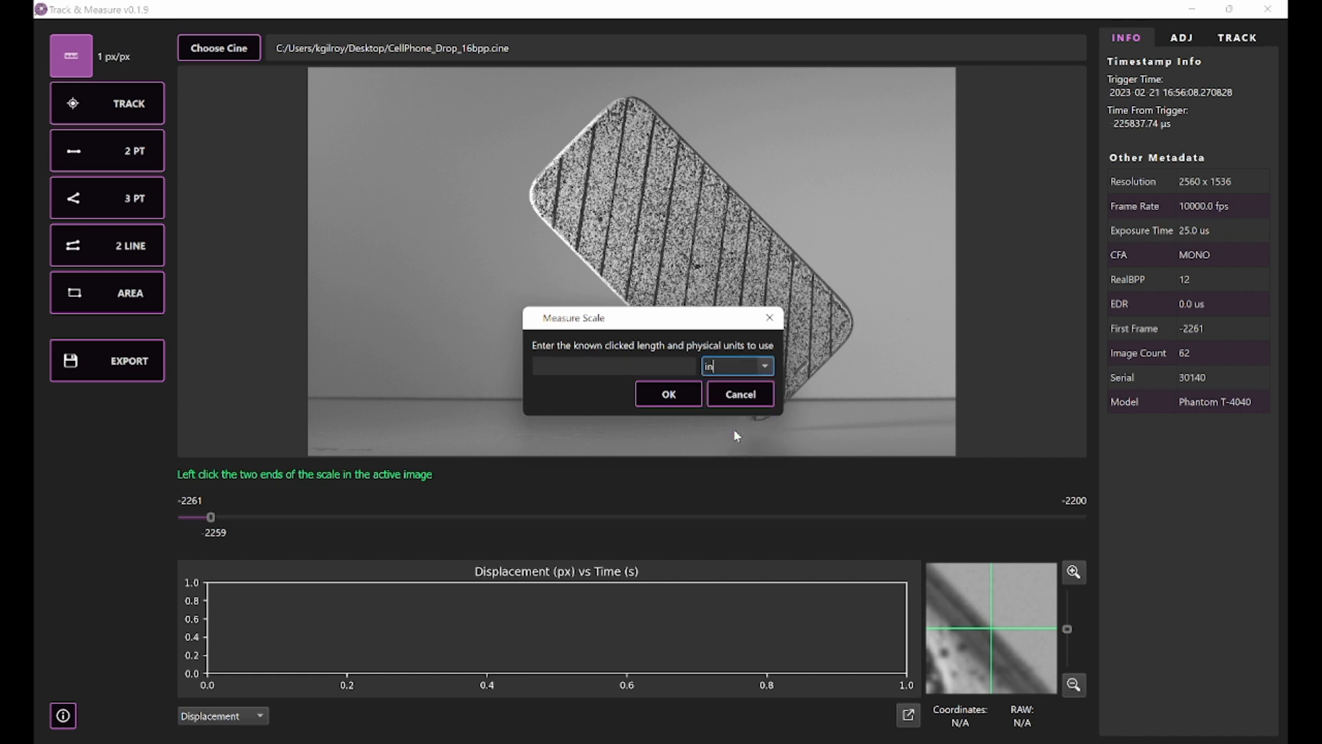
pyautogui.click(614, 368)
pyautogui.write('2')
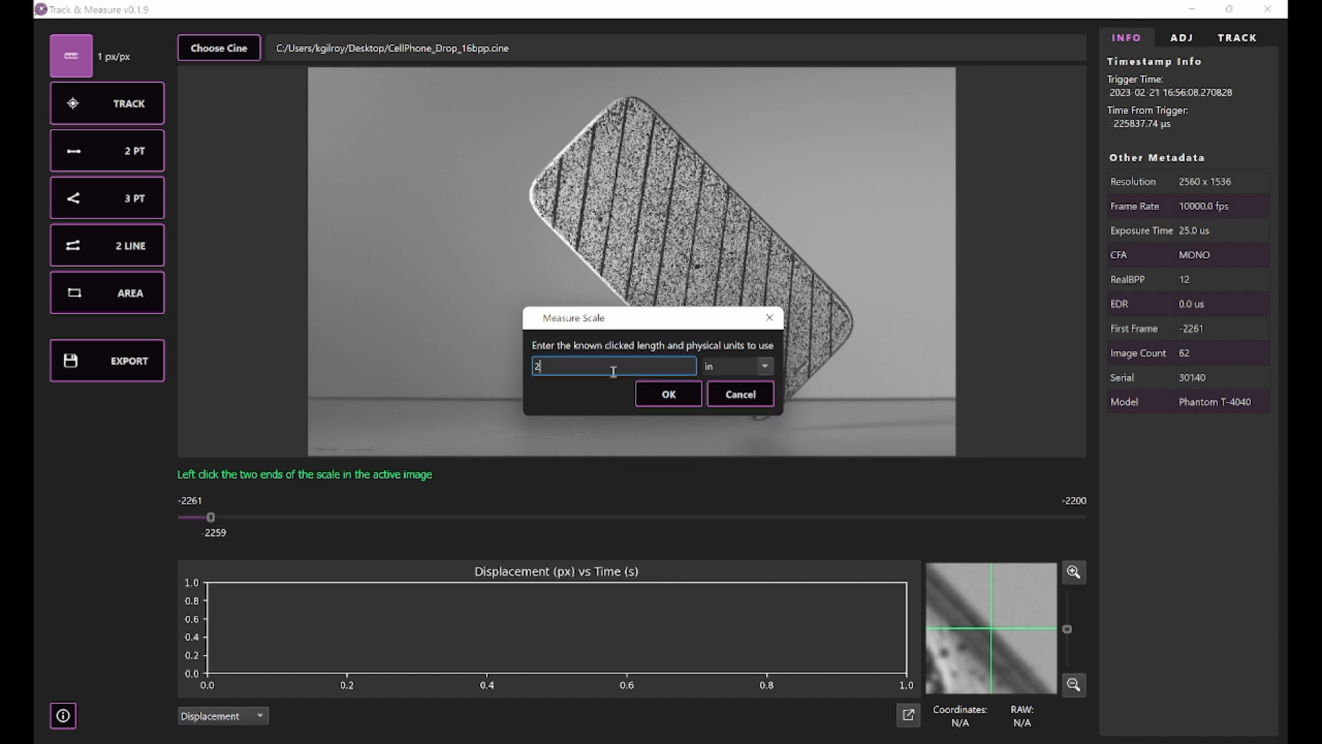
pyautogui.click(665, 397)
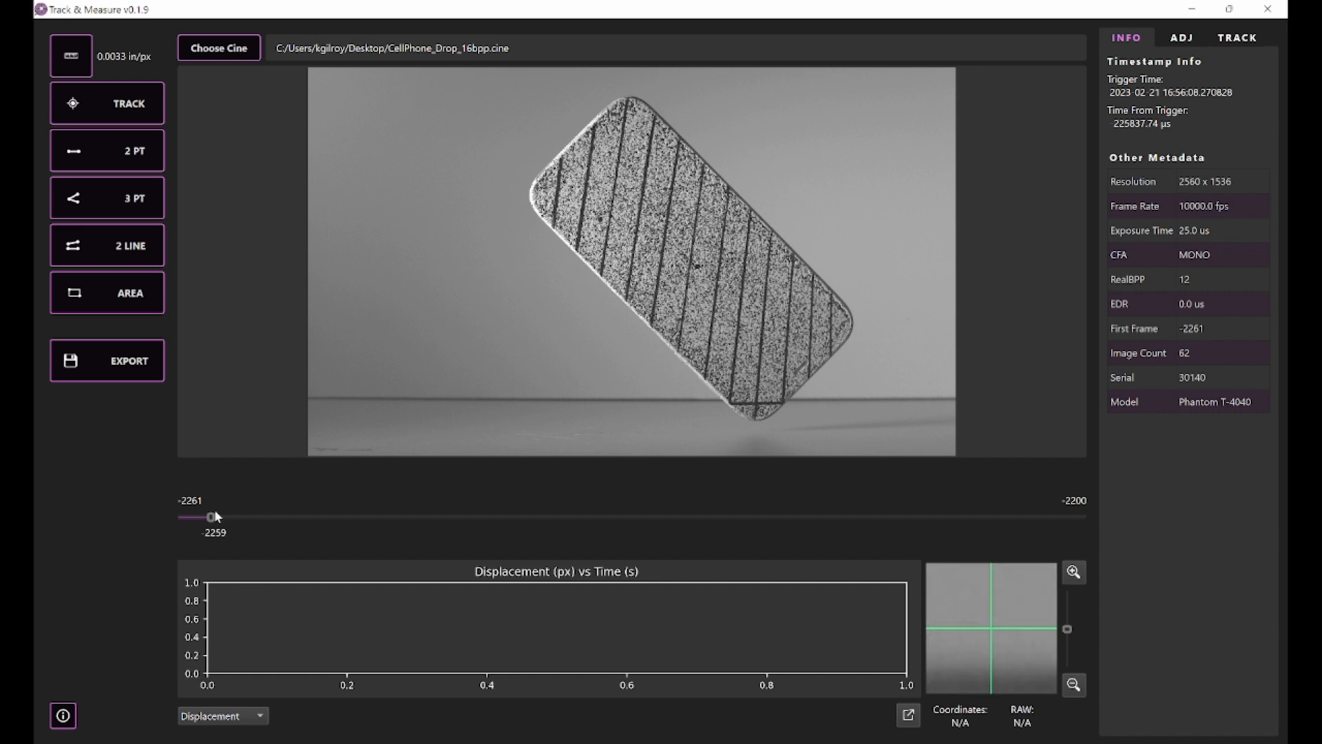
# Step: Return to frame -2261 and measure the phone's length and width with the two-point tool
pyautogui.moveTo(201, 514); pyautogui.dragTo(153, 513)
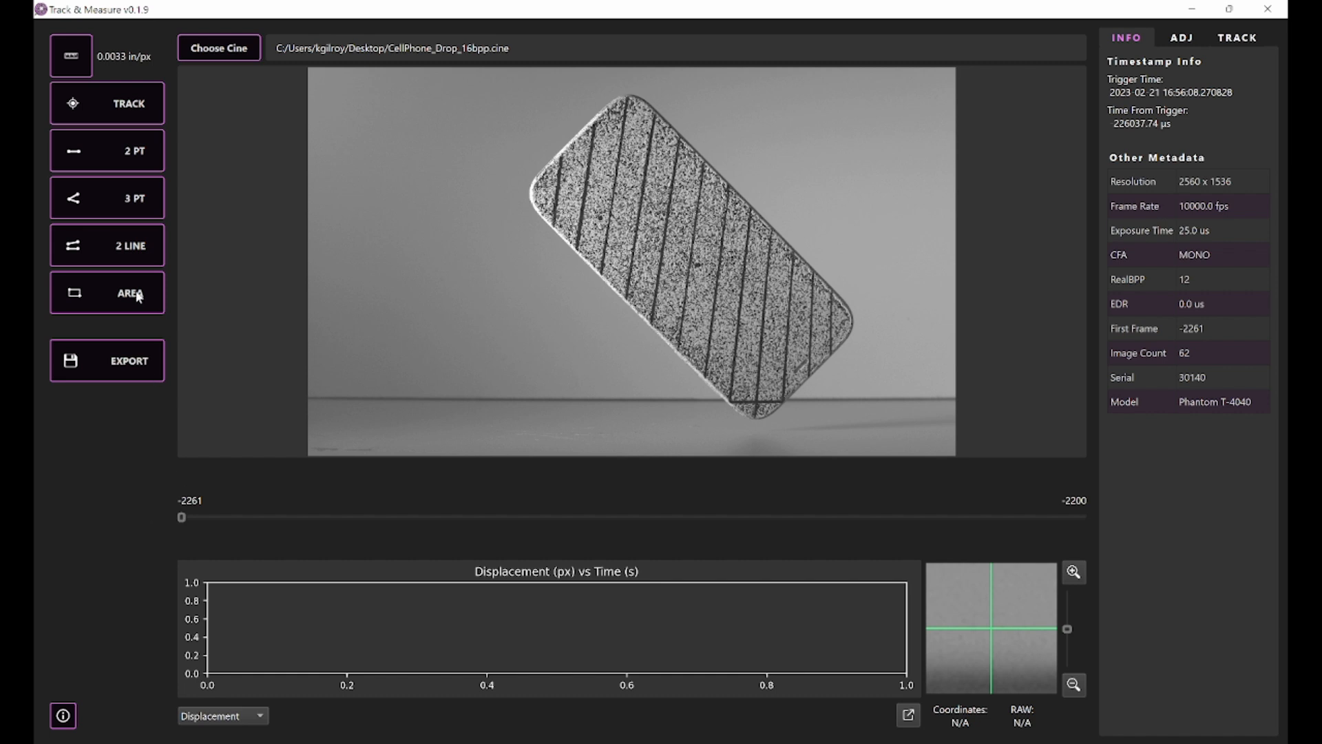
pyautogui.click(127, 160)
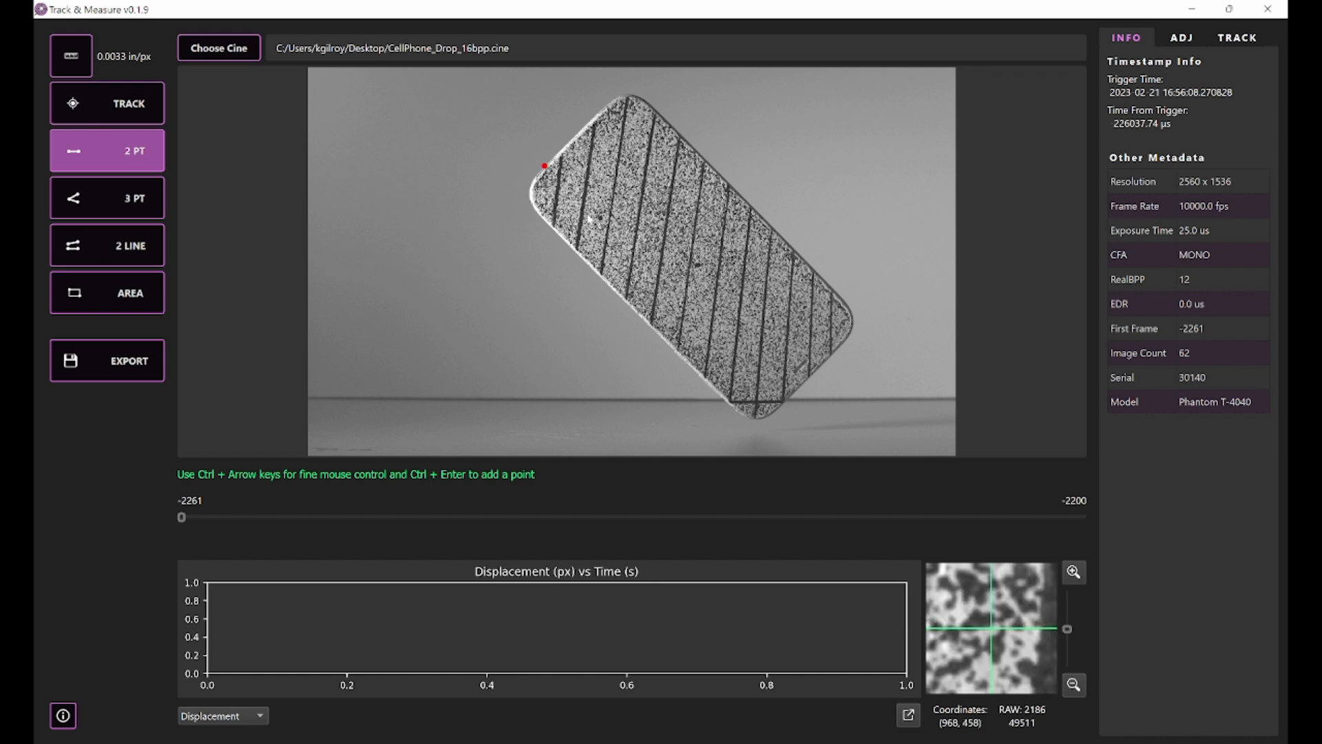
pyautogui.click(777, 407)
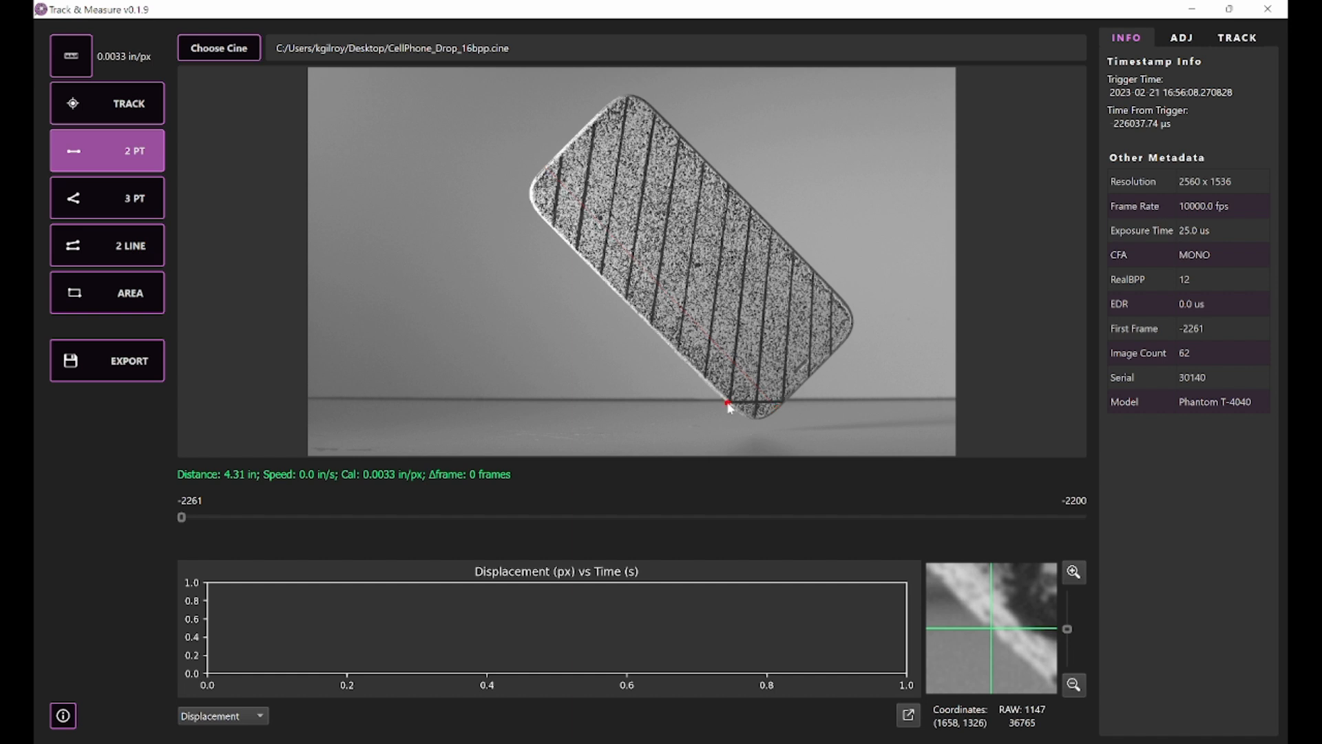
pyautogui.click(834, 290)
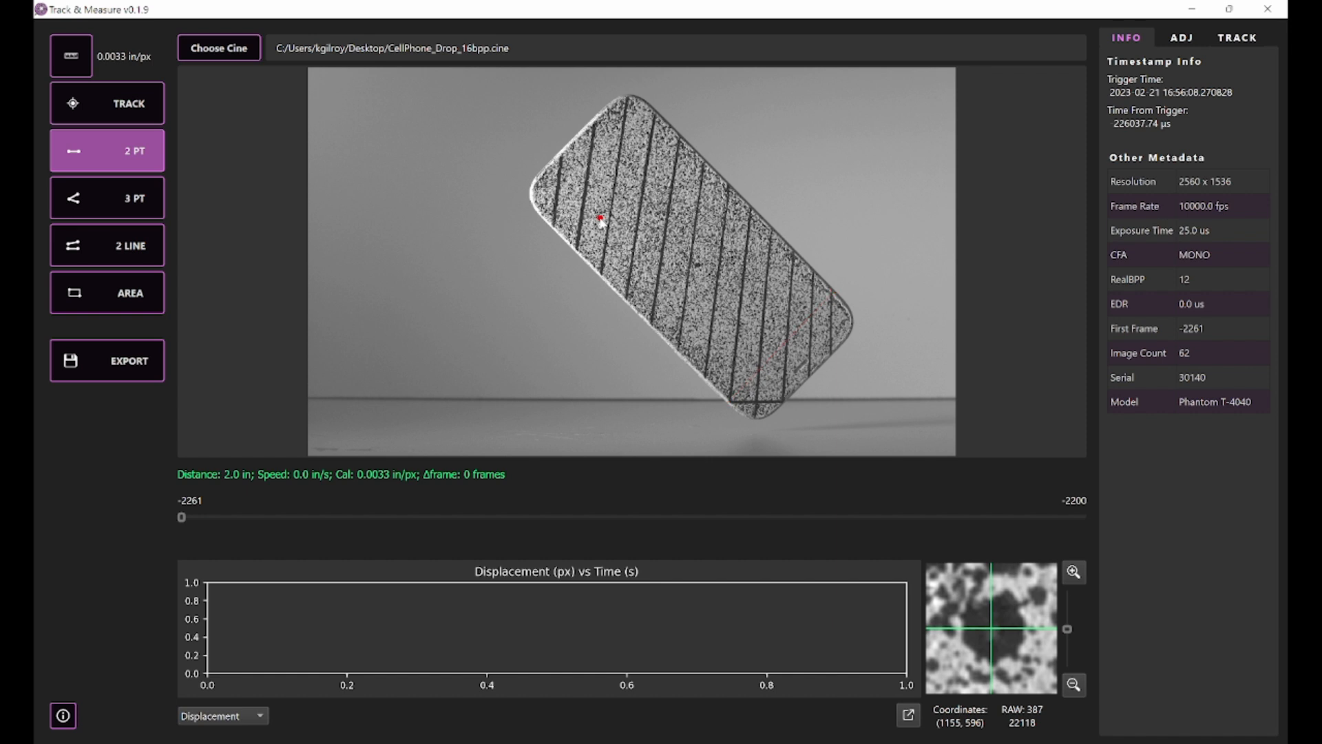
# Step: Advance to frame -2245 and place the second point on the moved dark dot to measure its displacement and speed
pyautogui.press('Right')
pyautogui.press('Right')
pyautogui.press('Right')
pyautogui.press('Right')
pyautogui.press('Right')
pyautogui.press('Right')
pyautogui.press('Right')
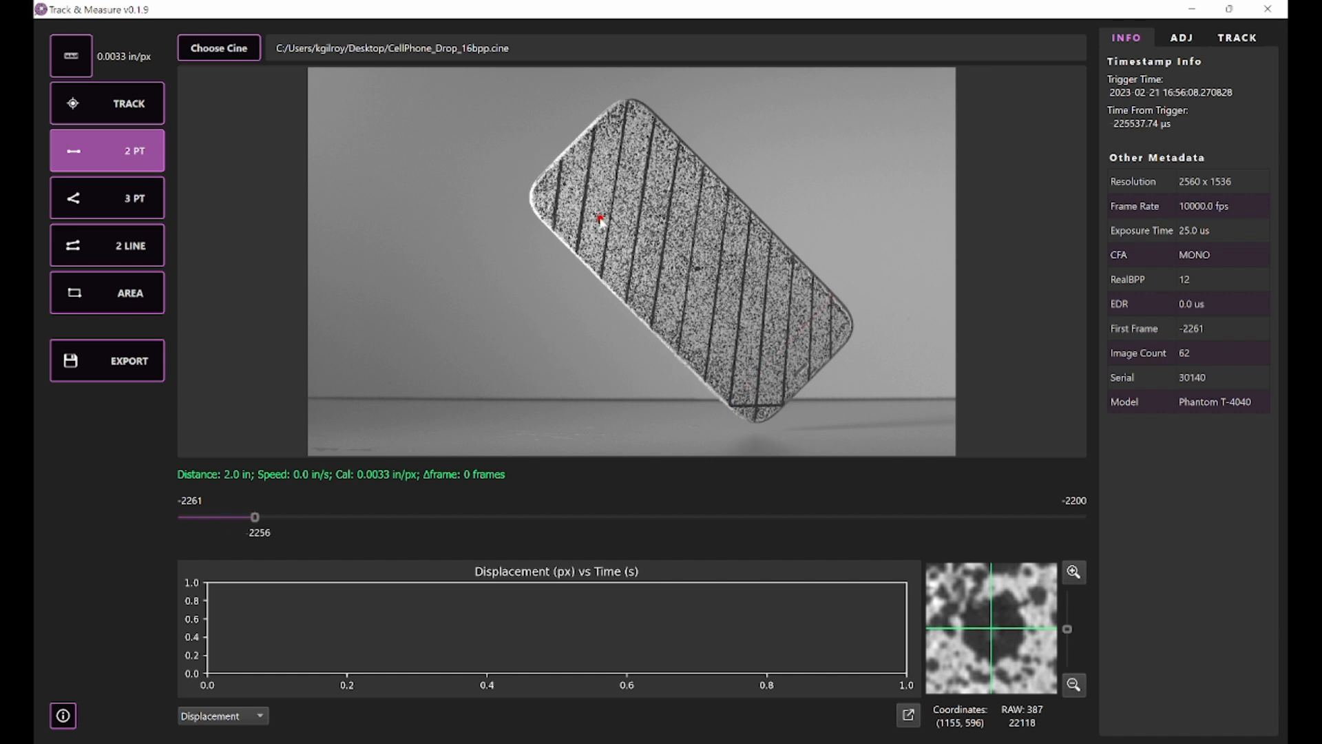
pyautogui.press('Right')
pyautogui.press('Right')
pyautogui.press('Right')
pyautogui.press('Right')
pyautogui.press('Right')
pyautogui.press('Right')
pyautogui.press('Right')
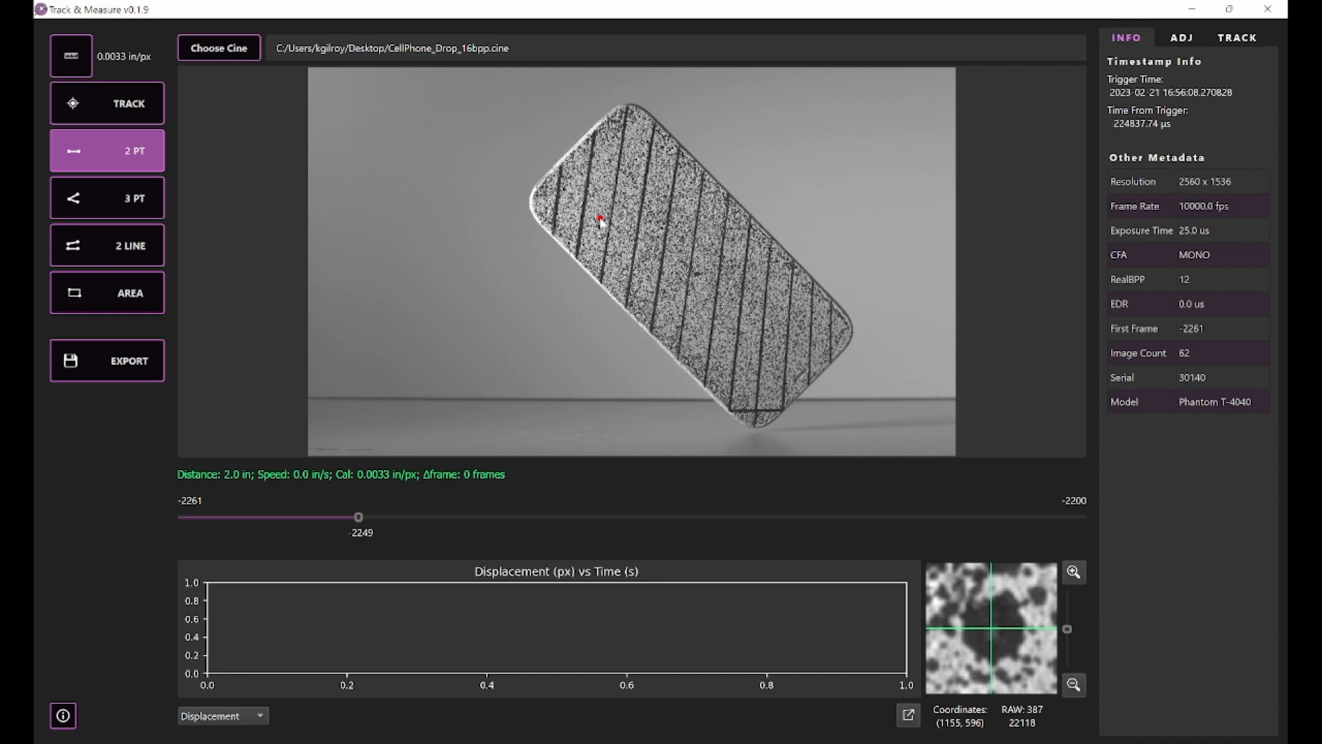
pyautogui.press('Right')
pyautogui.press('Right')
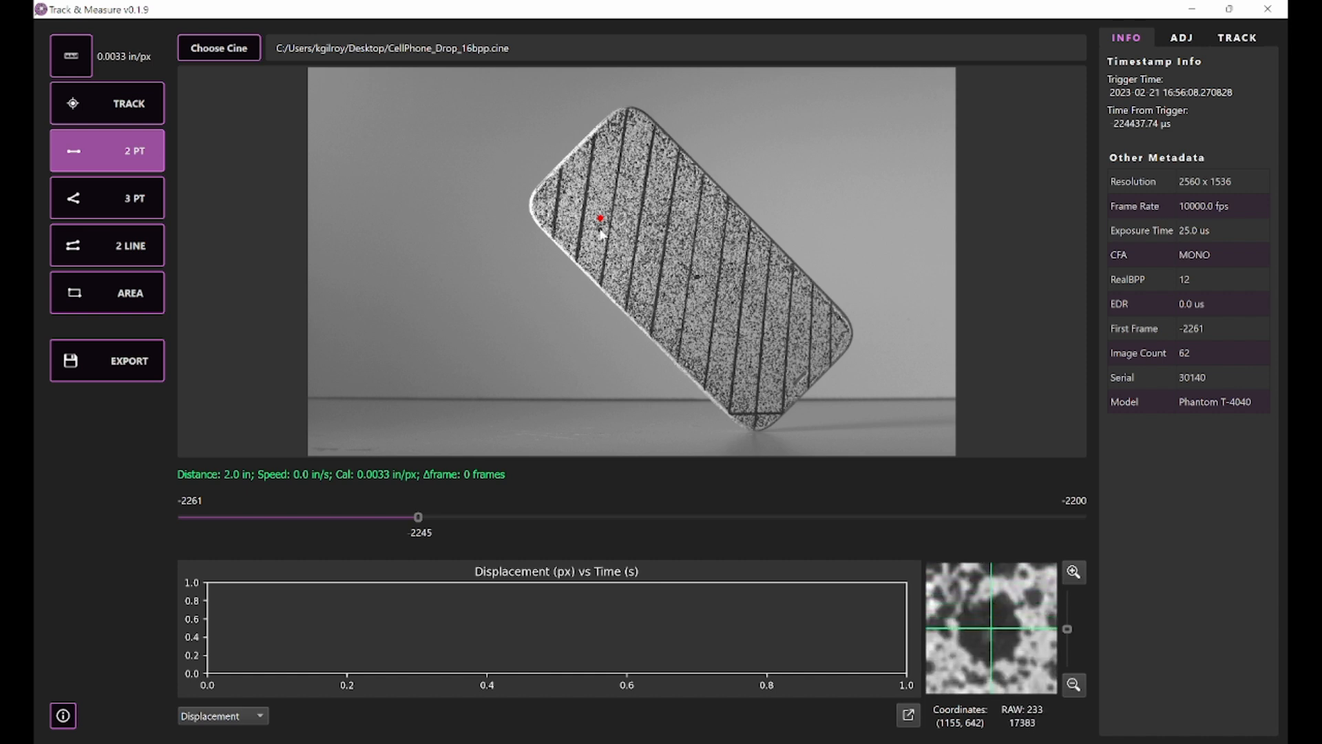
pyautogui.click(601, 229)
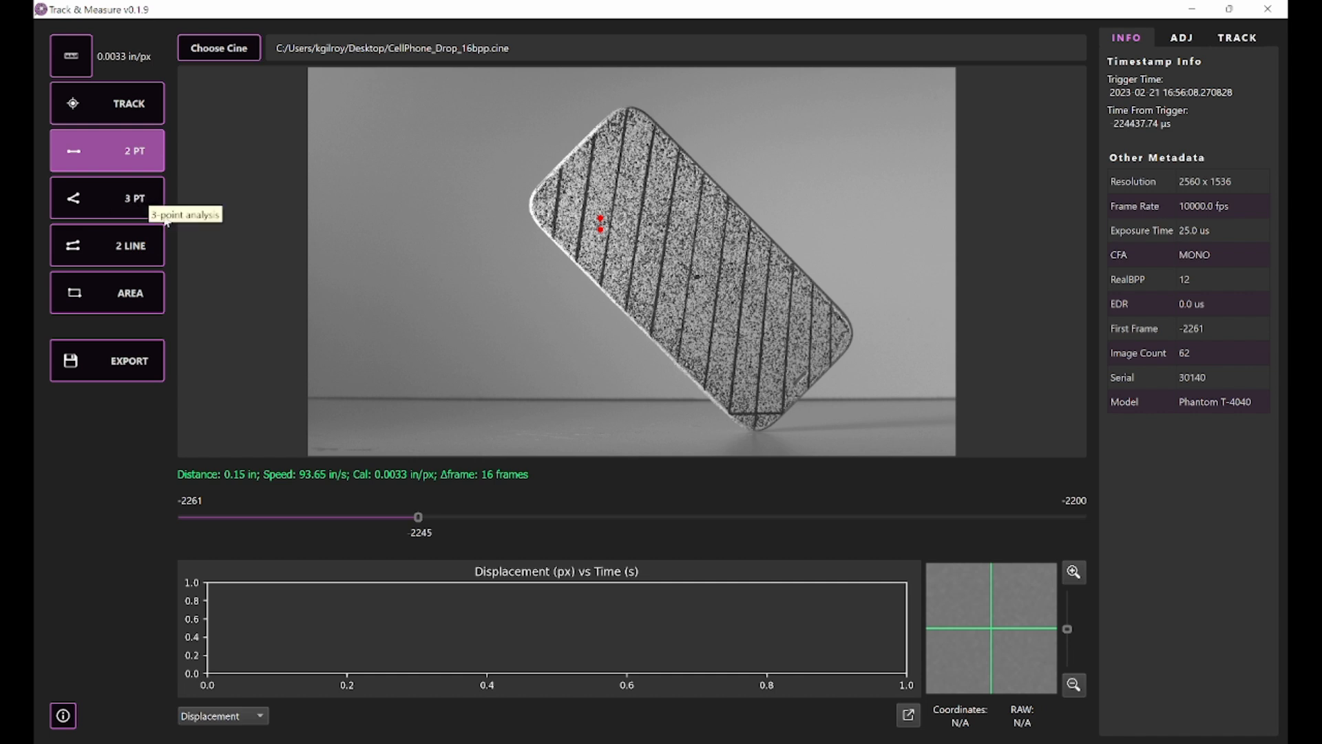
# Step: Measure the phone's bottom corner angle twice and the angle between its long edge and a stripe with the three-point tool
pyautogui.click(126, 199)
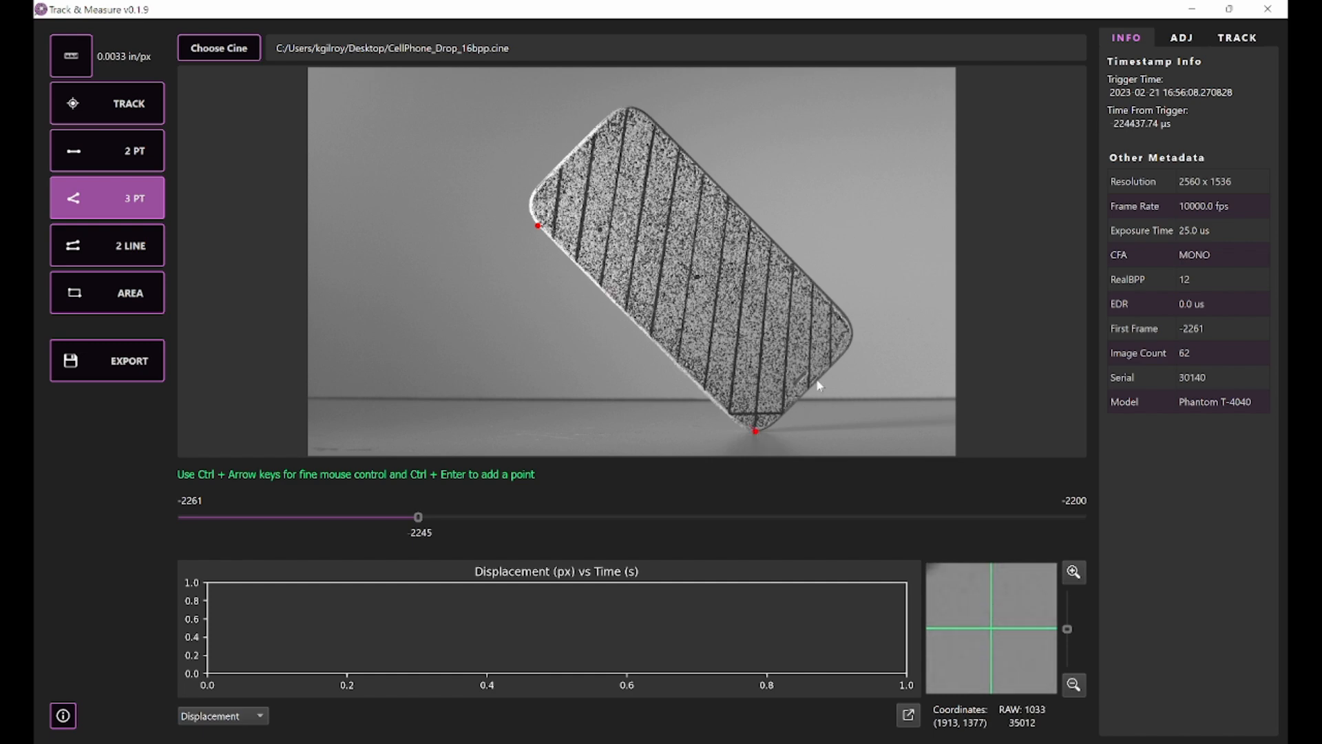
pyautogui.click(853, 339)
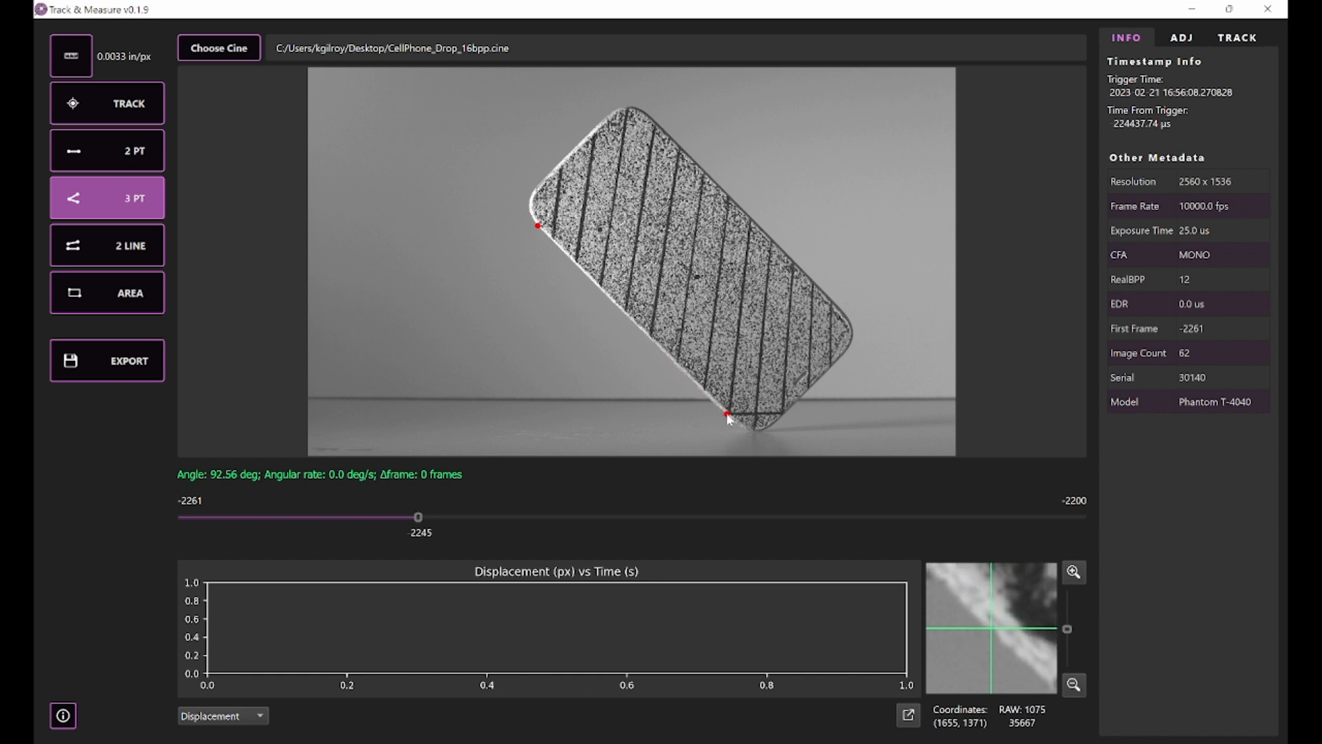
pyautogui.click(833, 302)
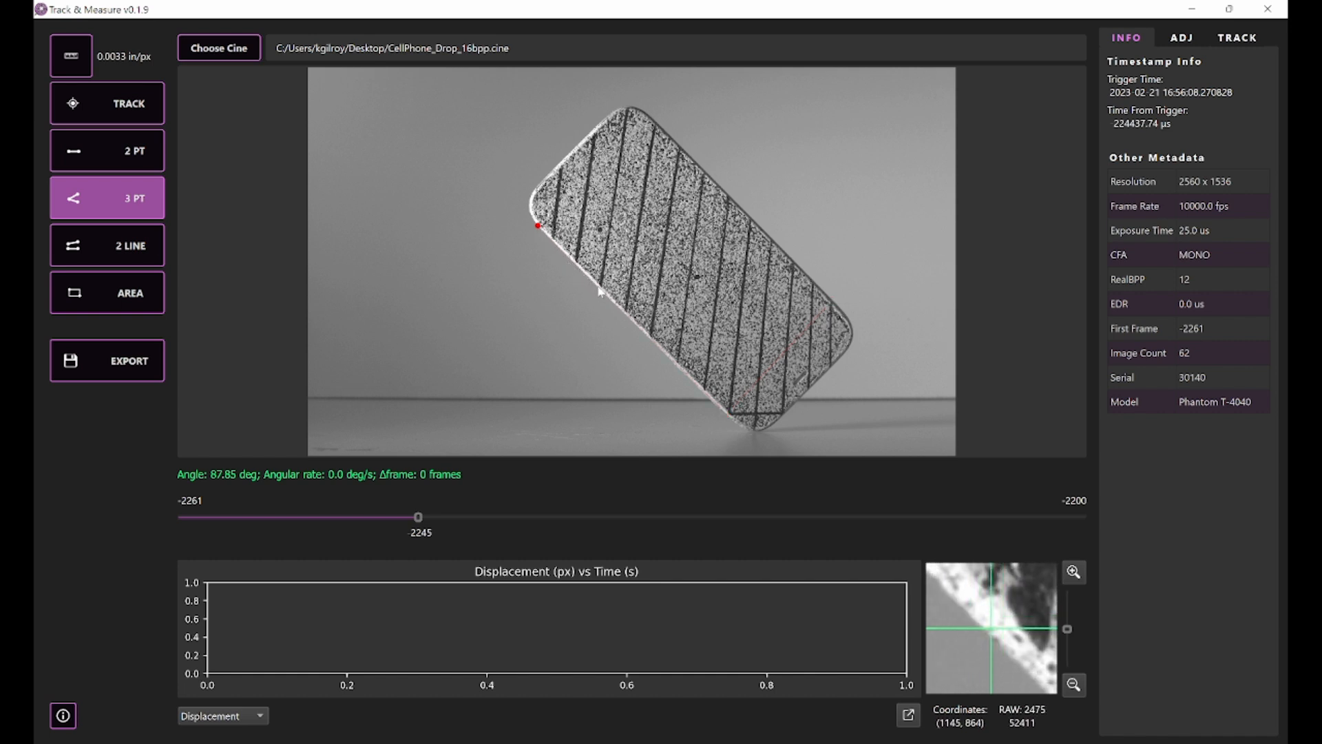
pyautogui.click(618, 150)
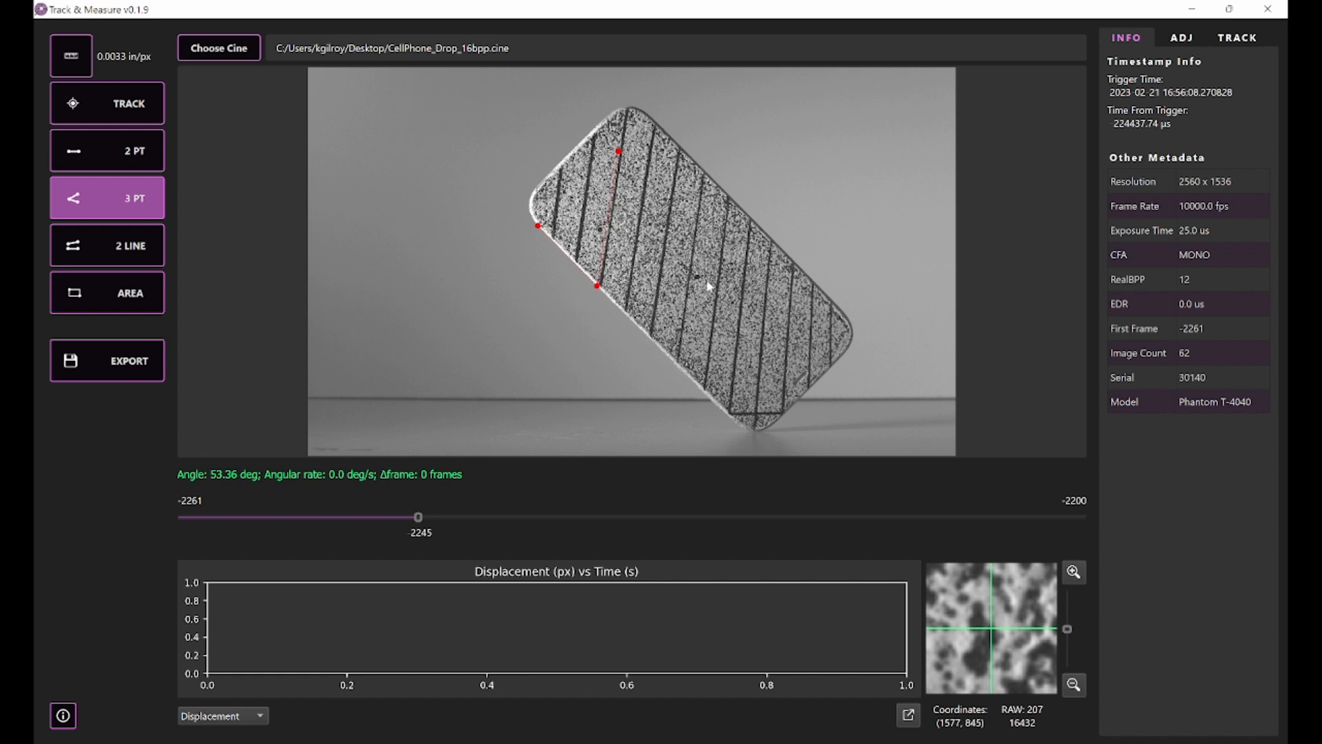
# Step: Measure the phone's rotation with the two-line tool by marking its lower long edge in frames -2248 and -2206
pyautogui.click(136, 249)
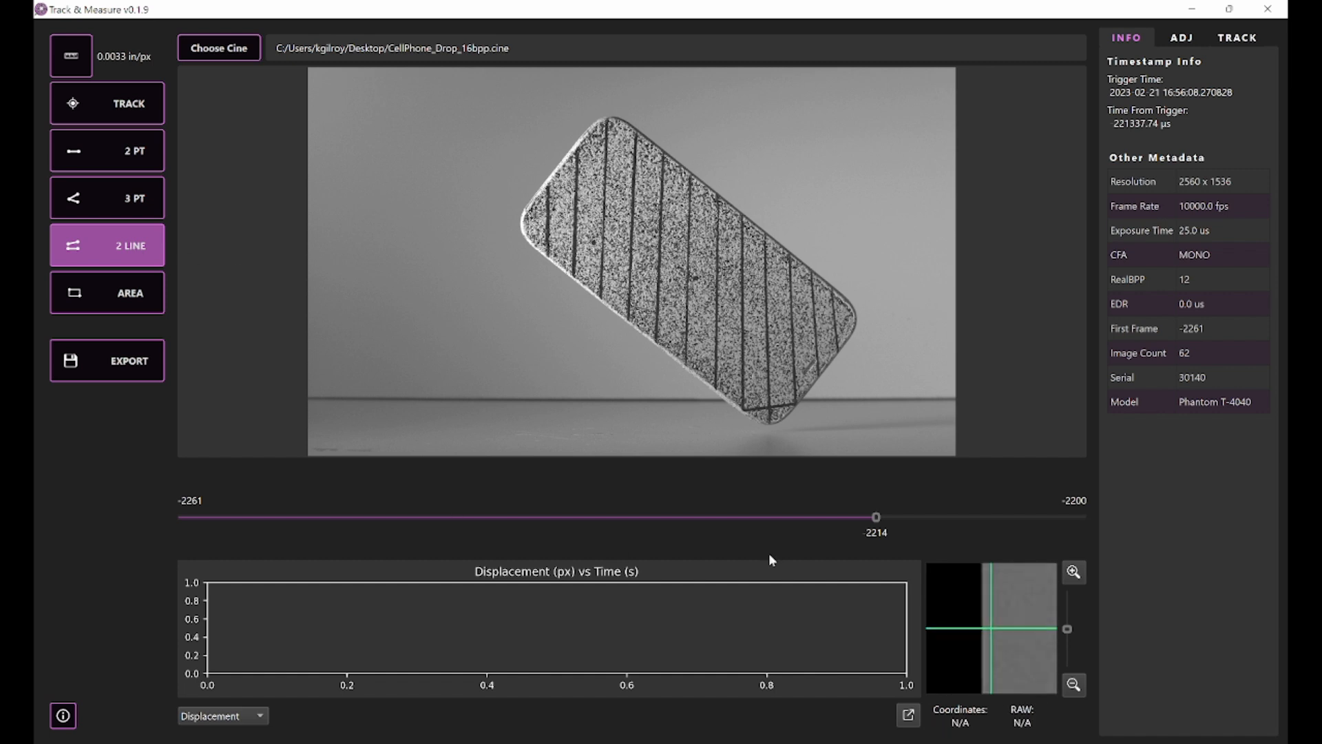
pyautogui.moveTo(860, 520); pyautogui.dragTo(372, 527)
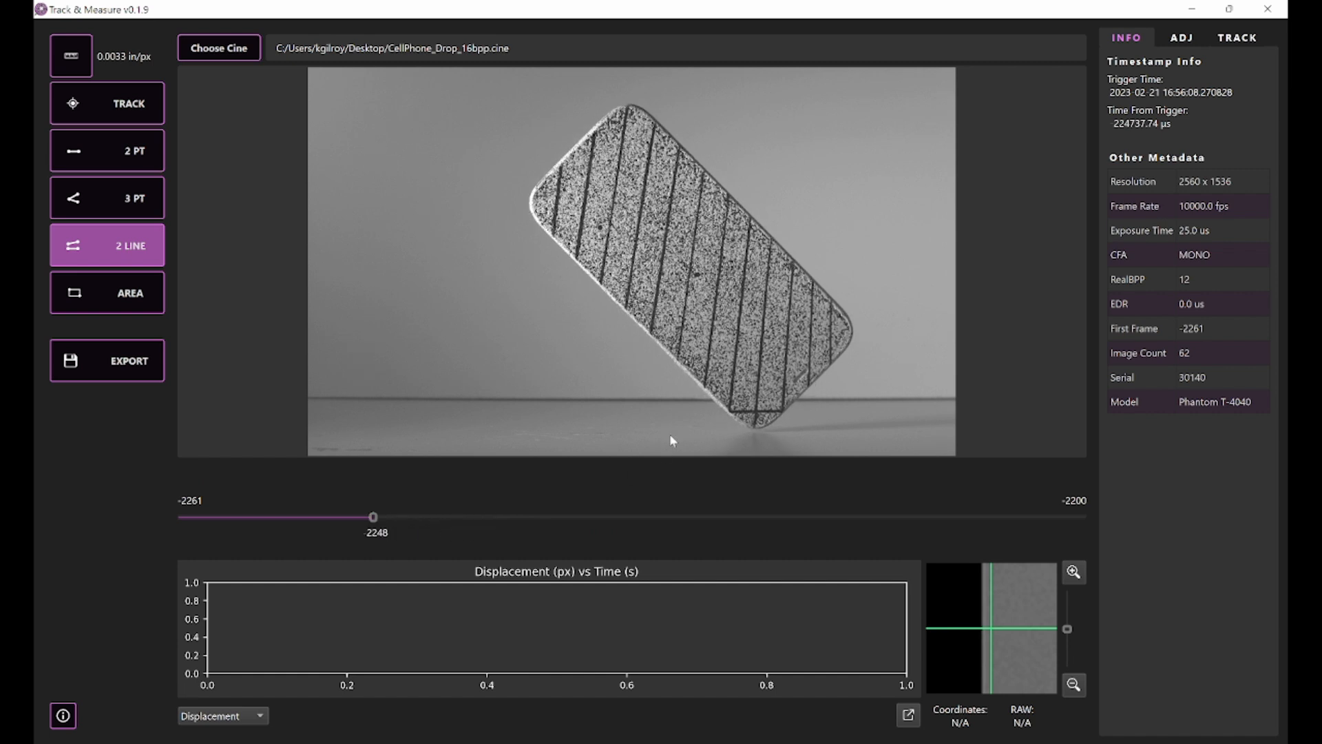
pyautogui.click(648, 336)
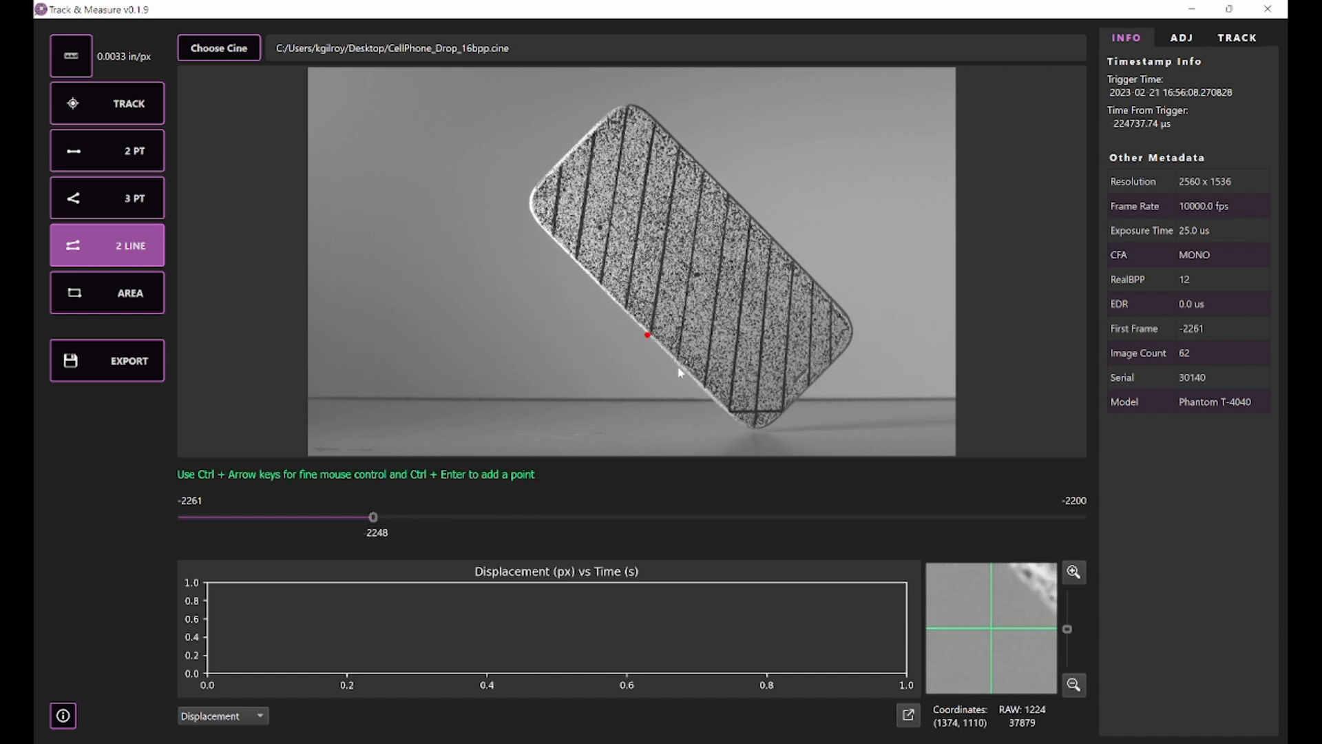
pyautogui.click(727, 412)
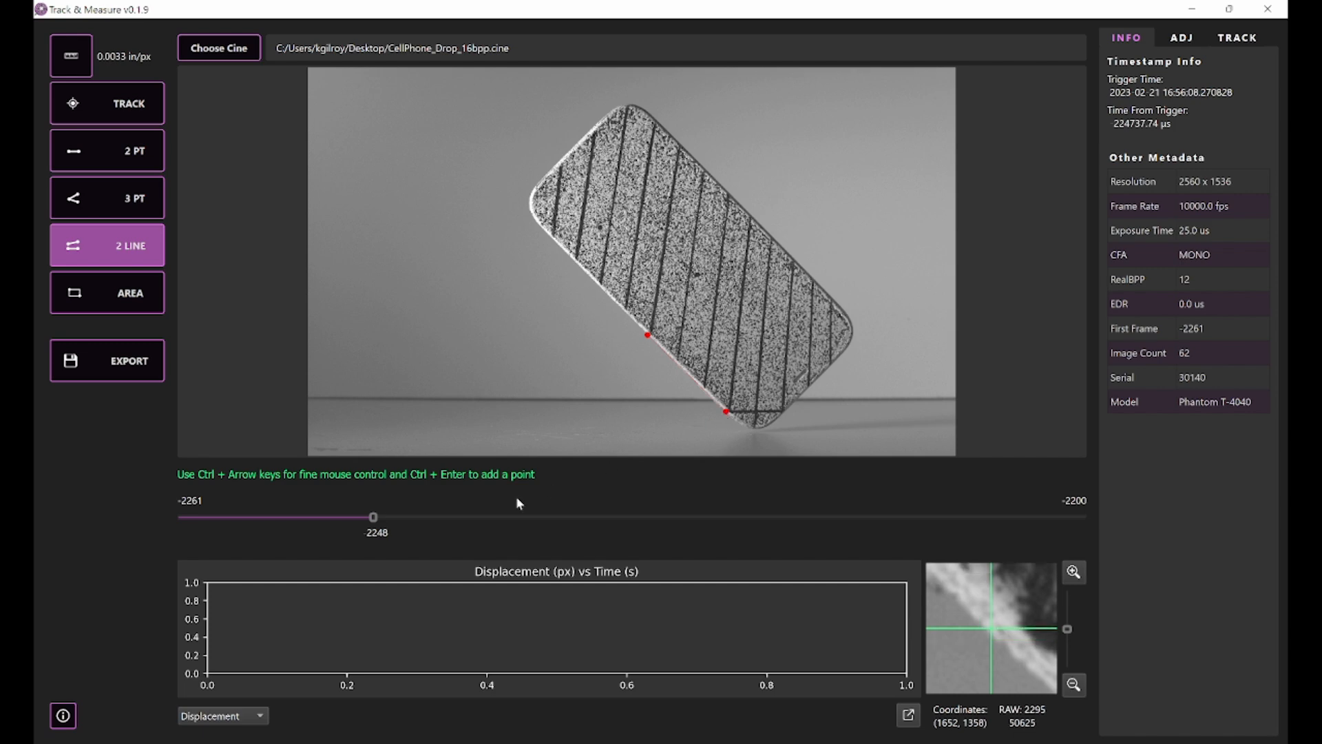
pyautogui.moveTo(378, 523); pyautogui.dragTo(990, 531)
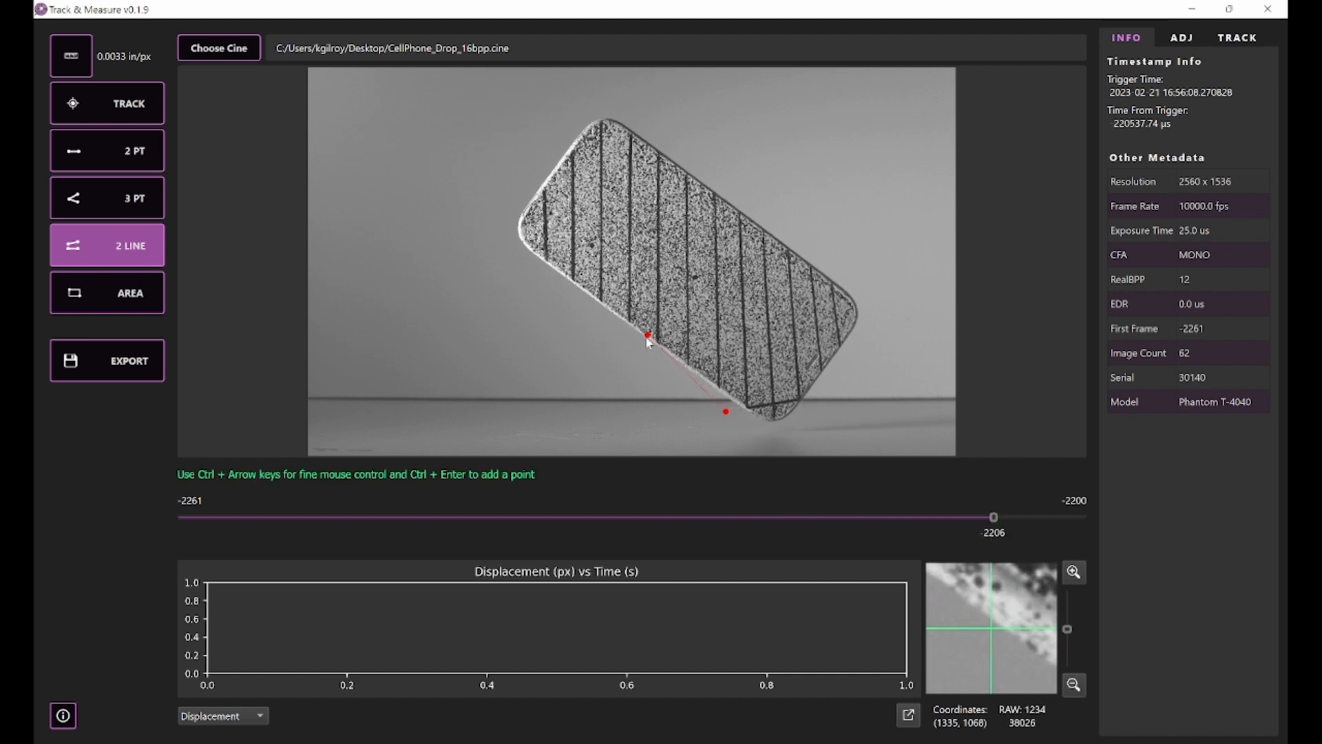
pyautogui.click(741, 408)
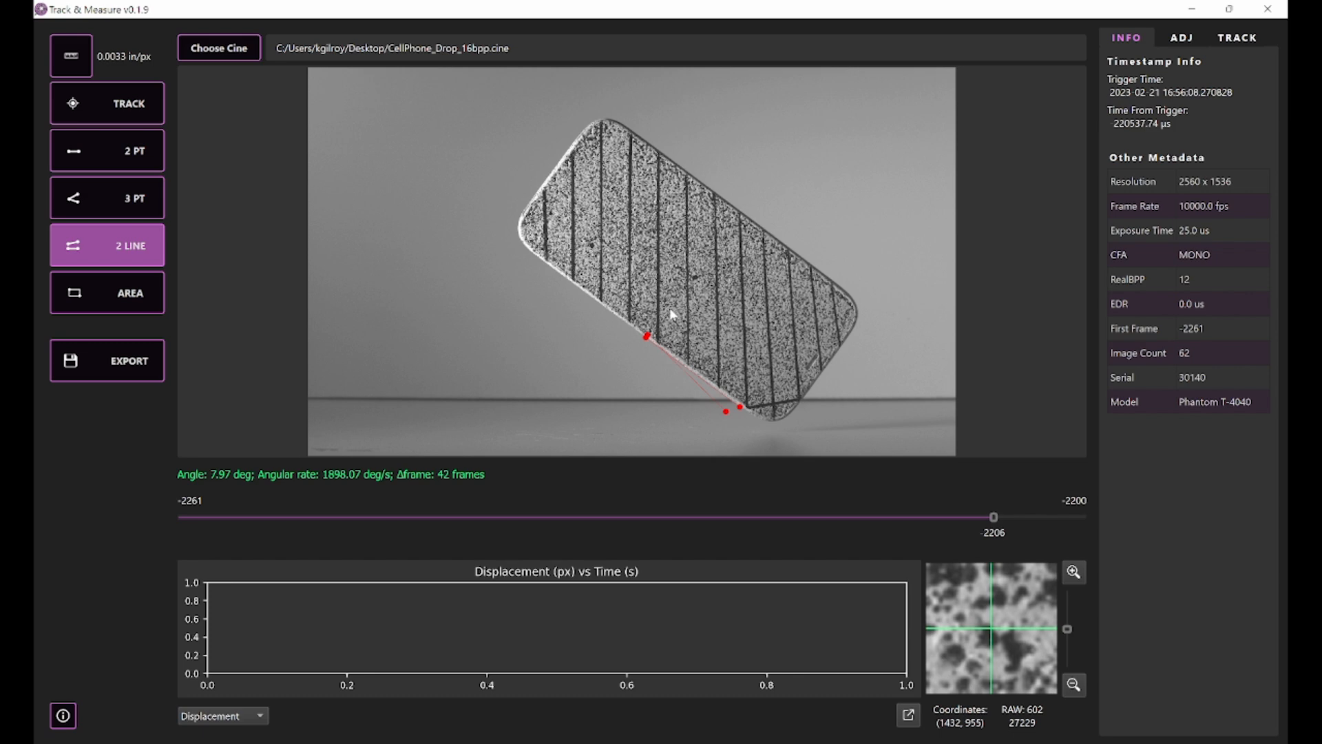
# Step: Measure a rectangular area of about 1.56 sq-in on the plain background beside the phone's upper end
pyautogui.click(115, 299)
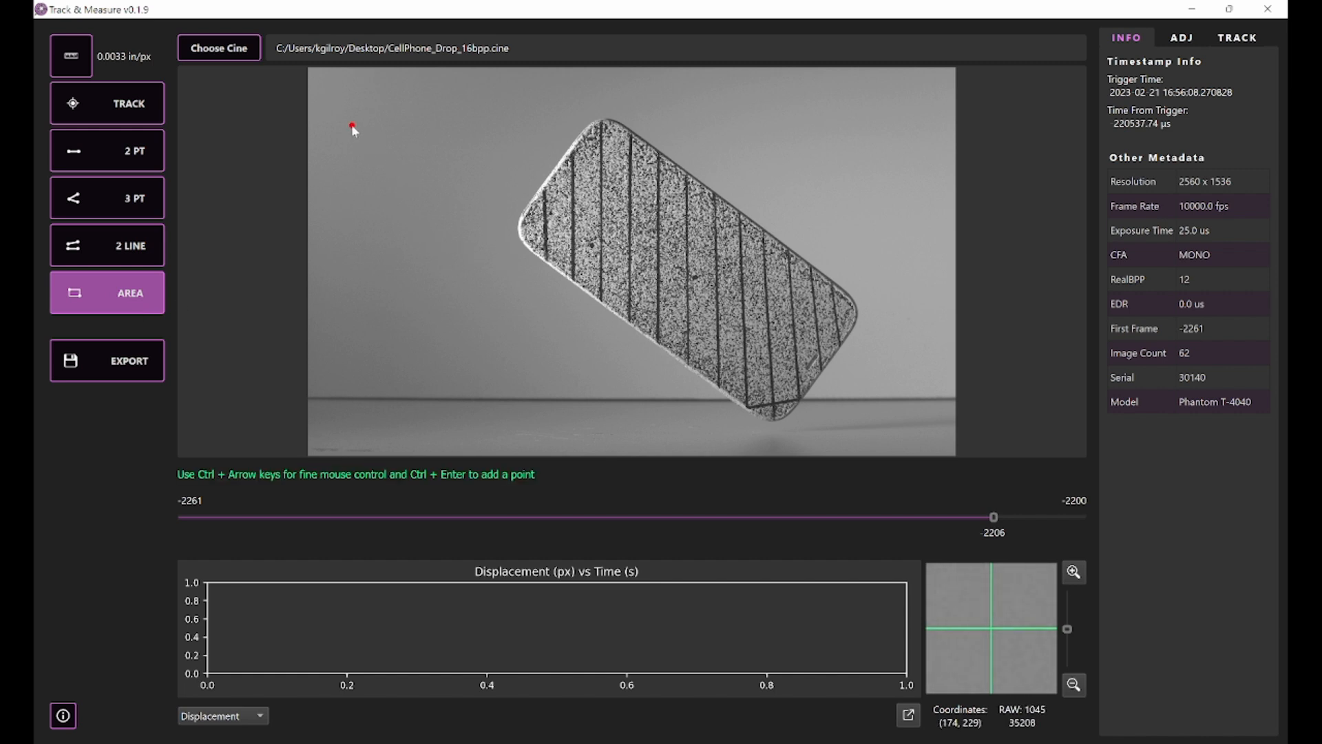
pyautogui.click(462, 211)
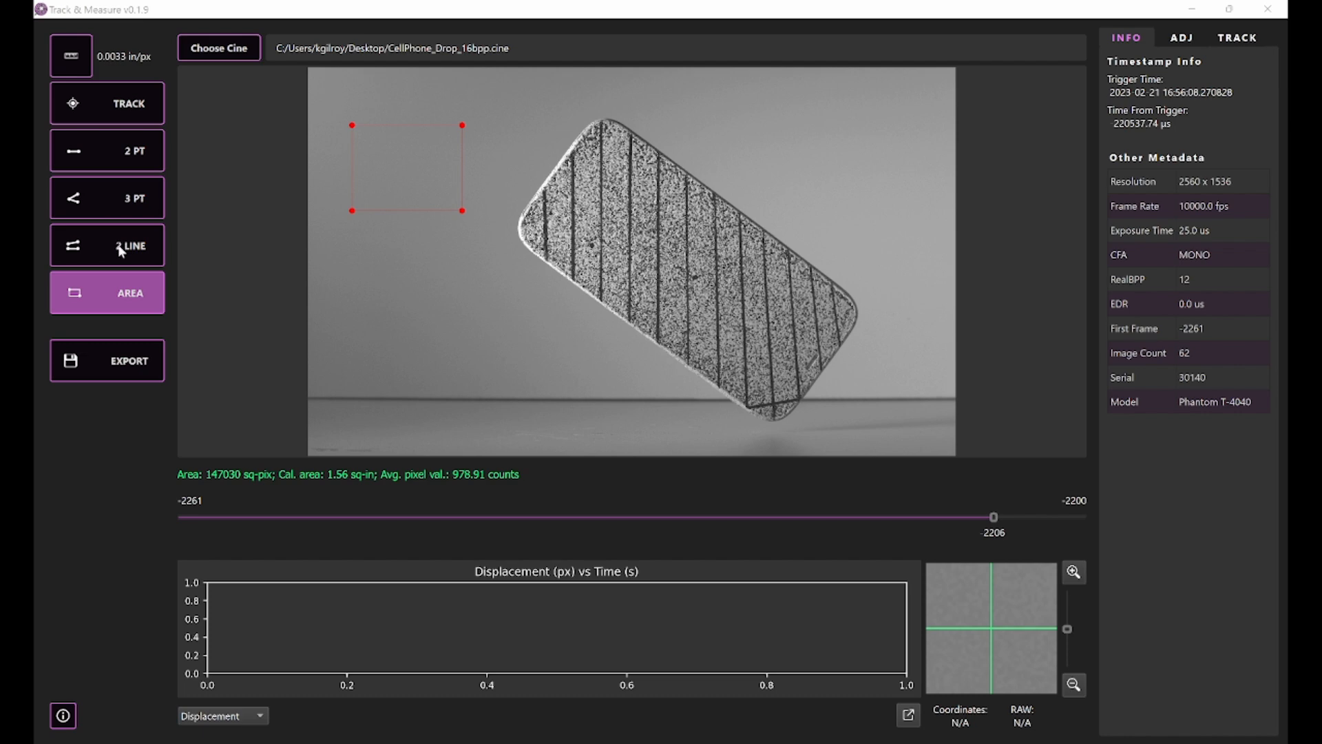
# Step: Export the measurement report to the Desktop as a CSV file named Simple Measurement Tools
pyautogui.click(130, 364)
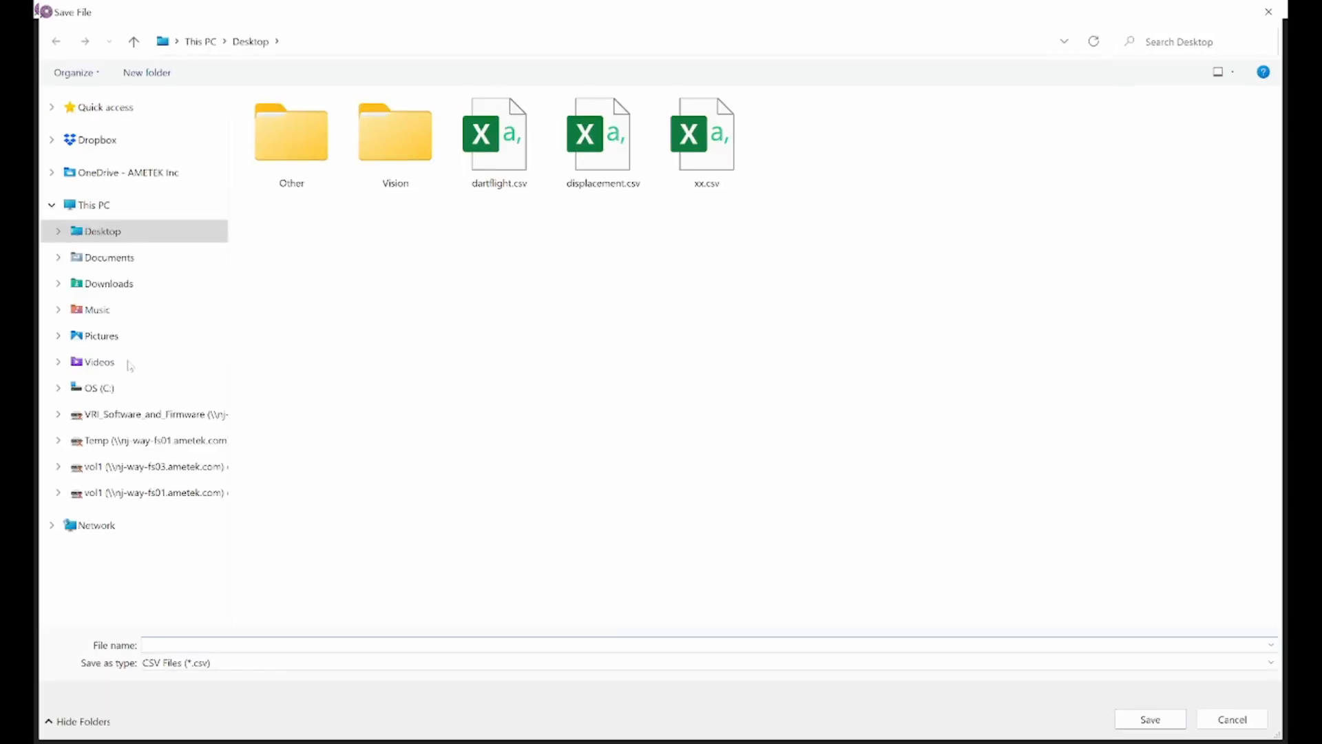
pyautogui.click(214, 646)
pyautogui.write('Simple Measurement Tools')
pyautogui.press('Return')
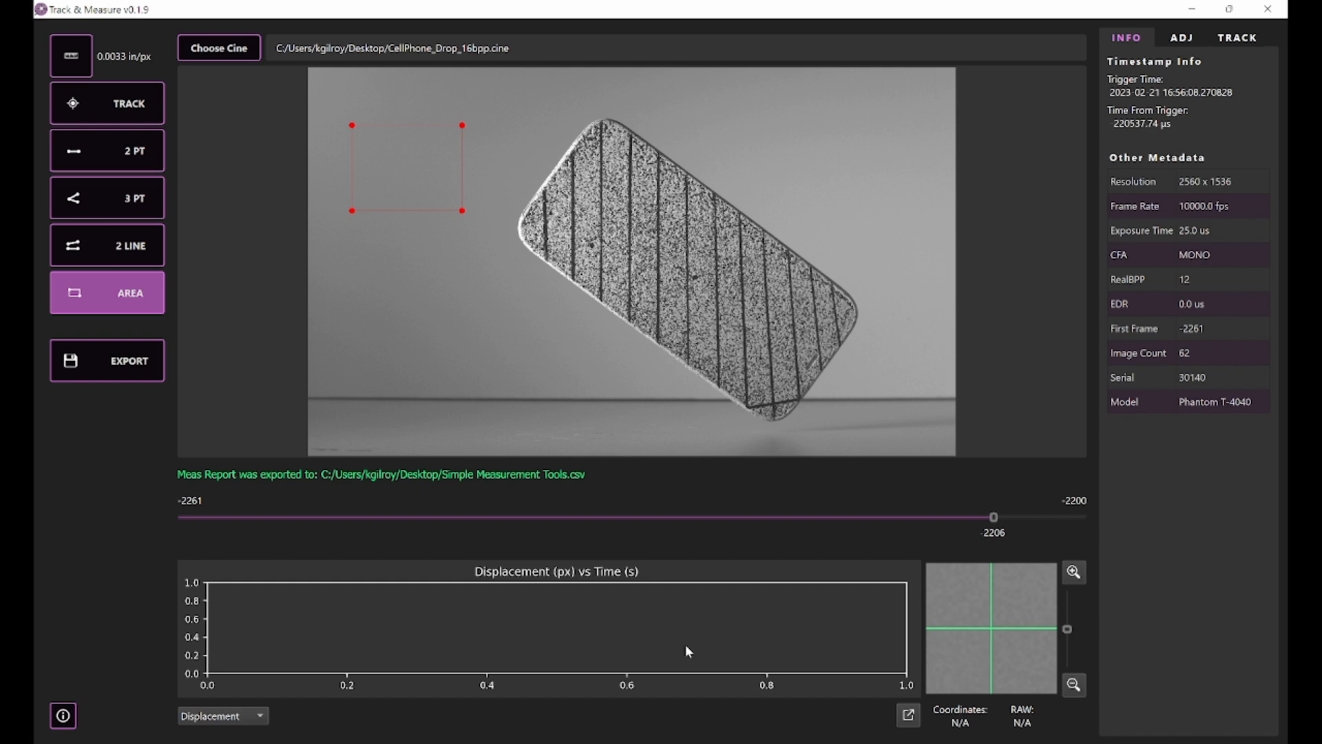
# Step: Switch to the exported CSV in Excel and examine the file details, the scale data and each measurement tool's results
pyautogui.moveTo(842, 743)
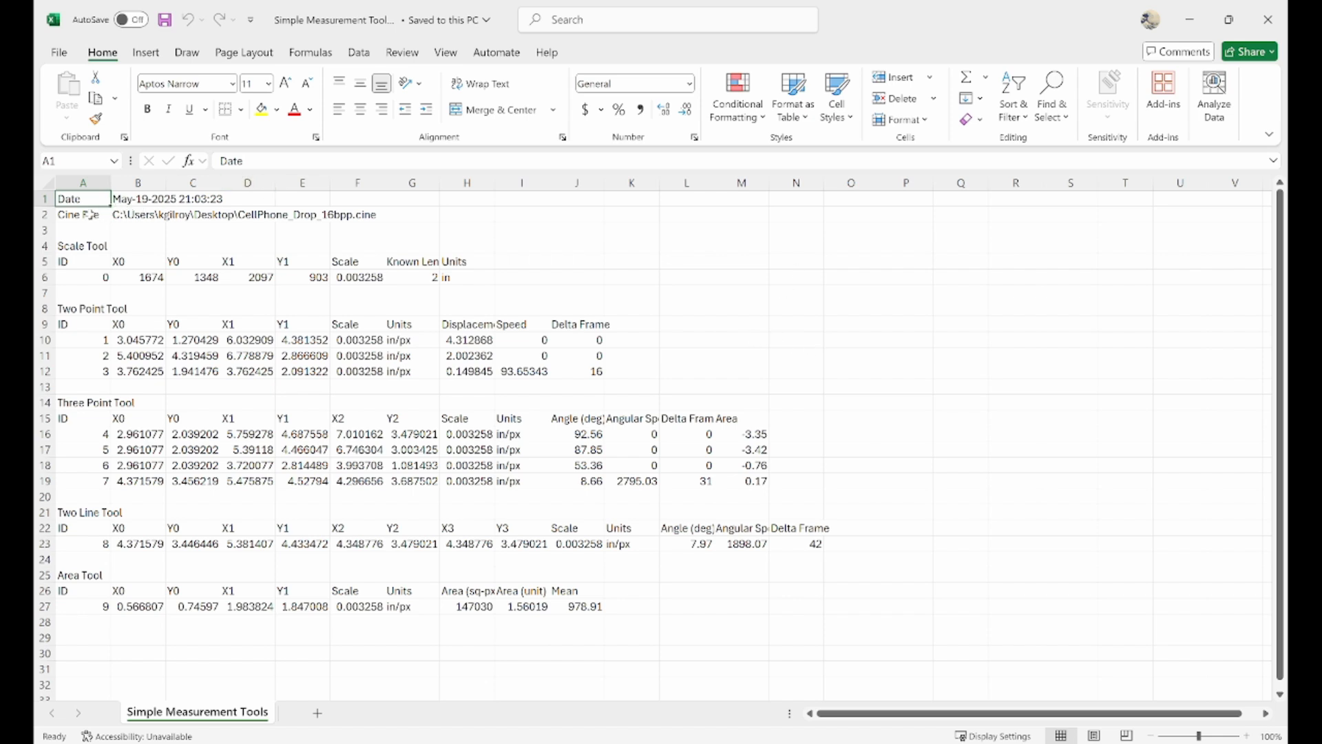
pyautogui.moveTo(88, 216); pyautogui.dragTo(387, 225)
pyautogui.click(444, 229)
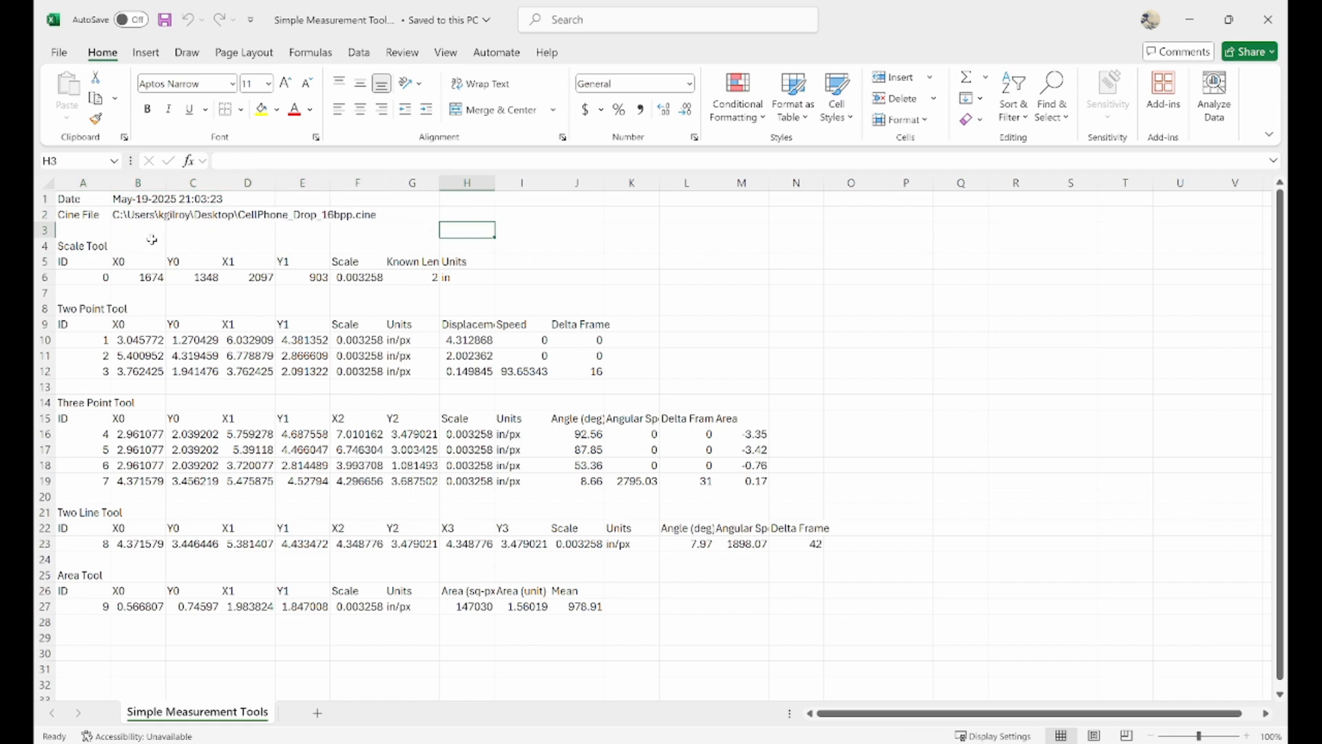
pyautogui.click(118, 233)
pyautogui.click(92, 235)
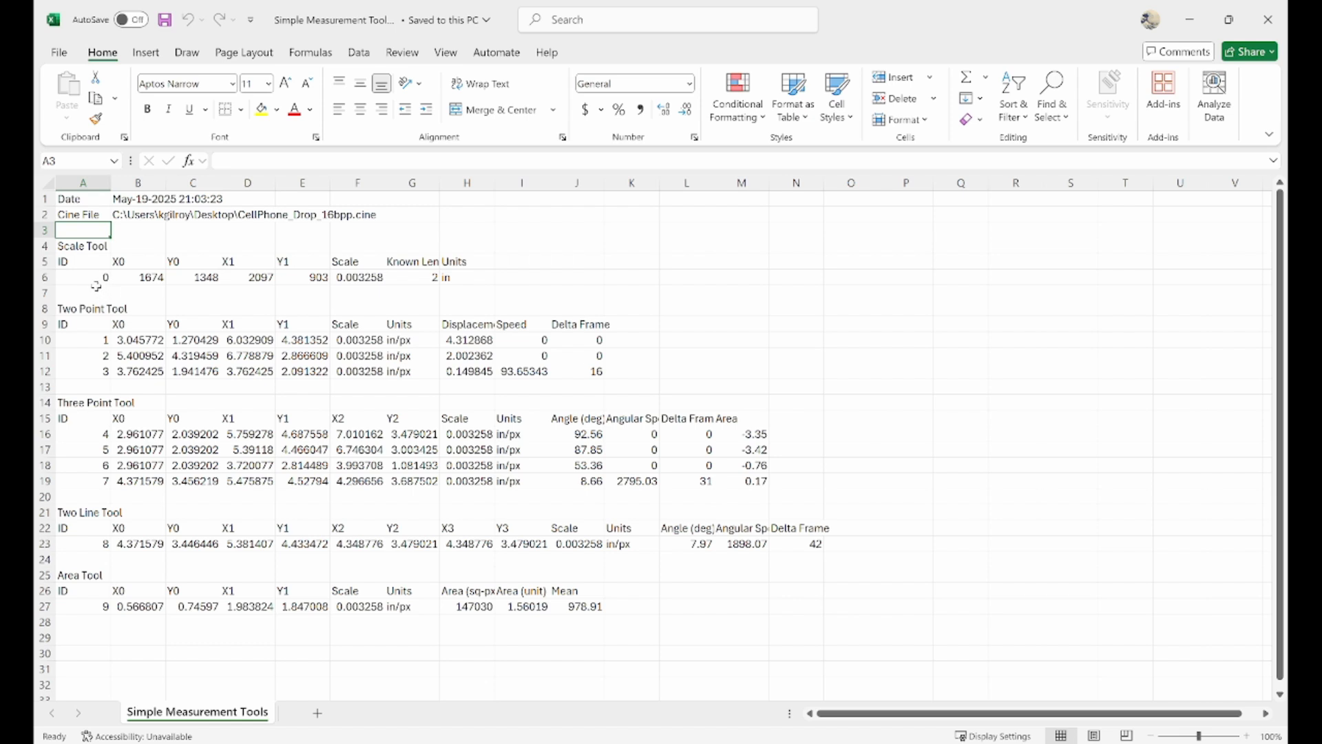
pyautogui.click(87, 246)
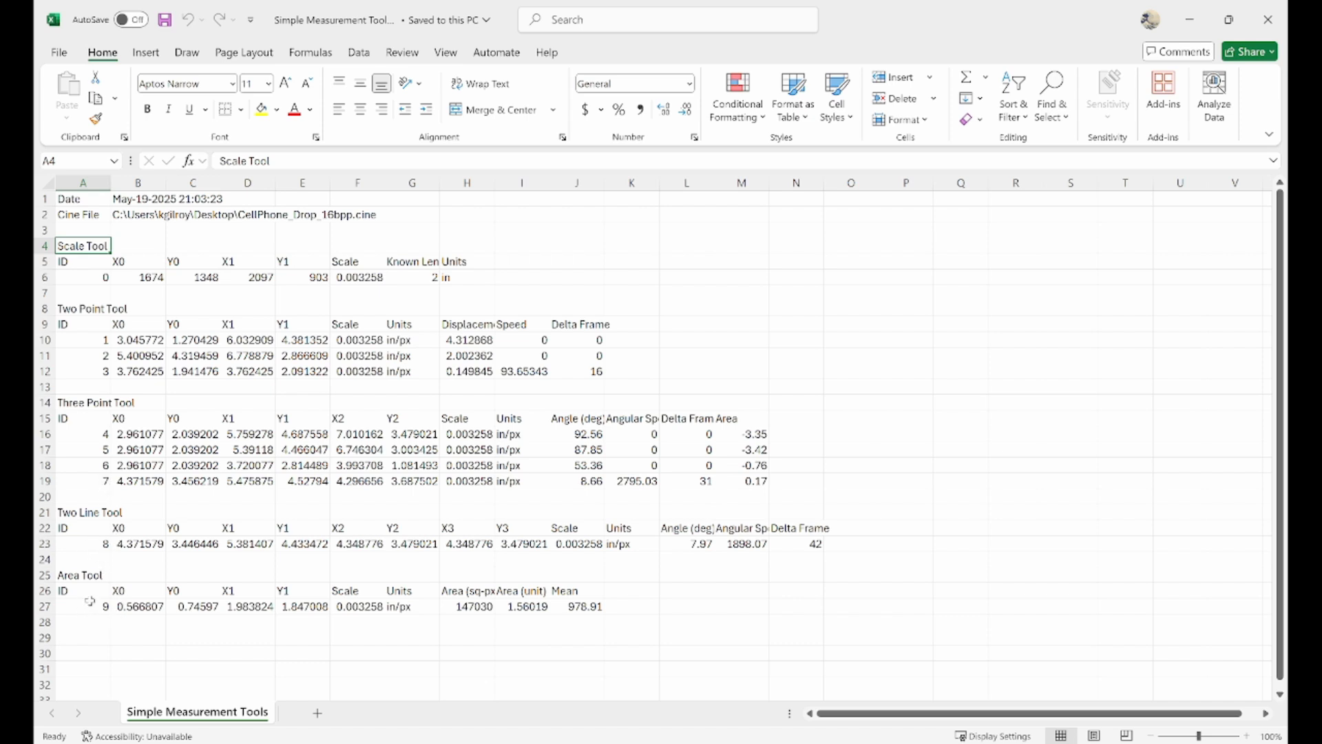
pyautogui.click(324, 637)
pyautogui.moveTo(803, 654); pyautogui.dragTo(81, 201)
pyautogui.click(970, 466)
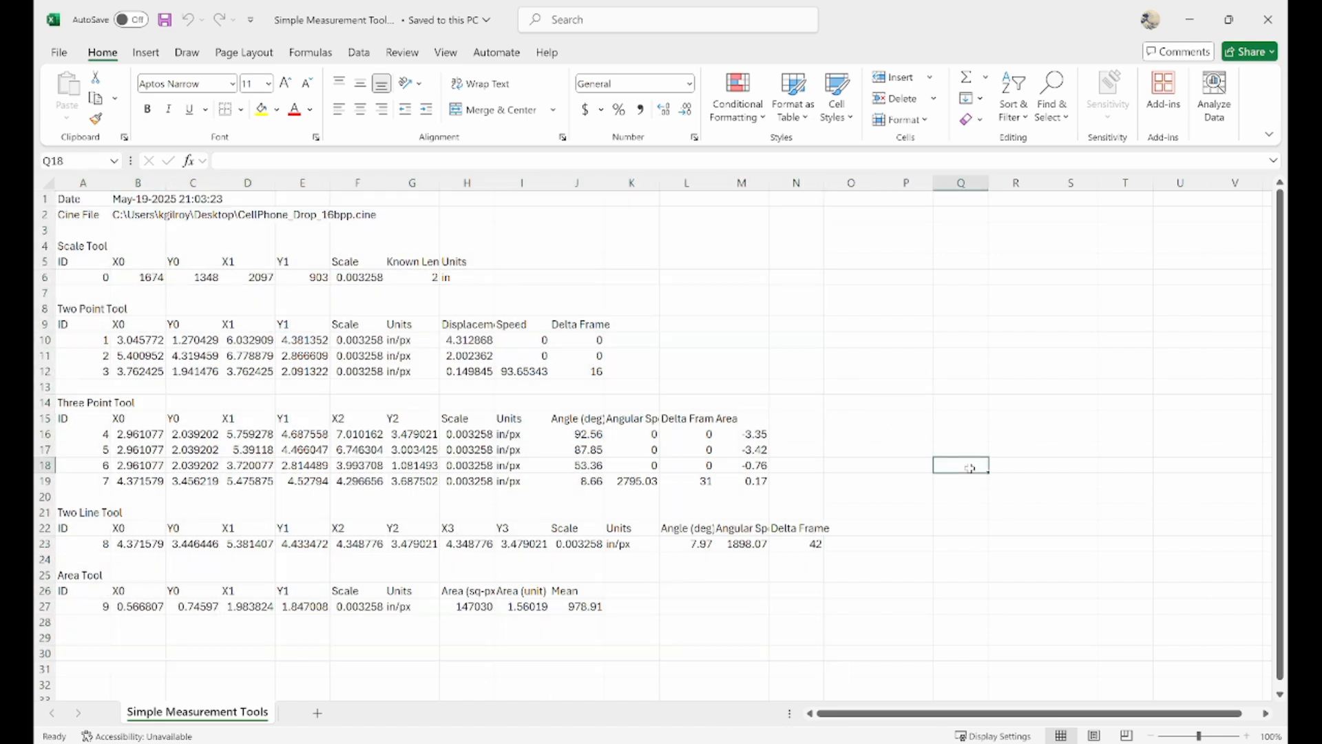